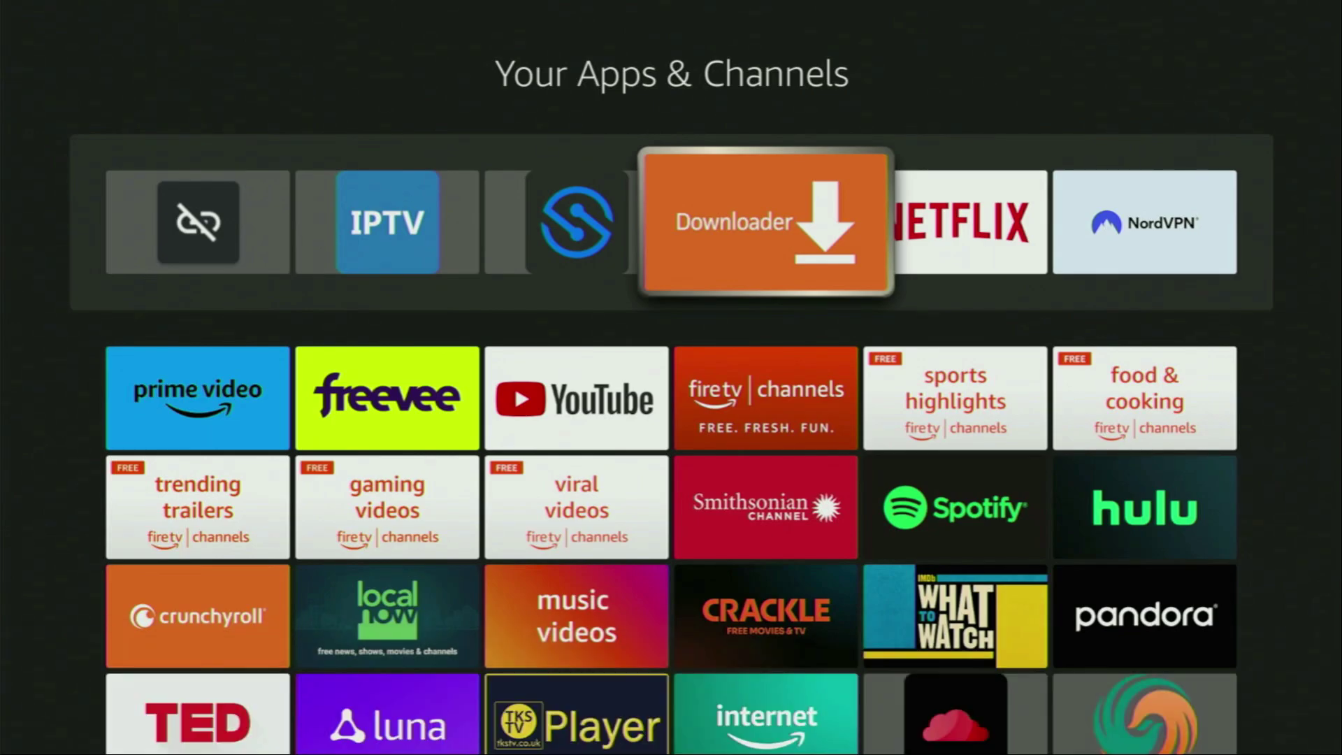
Go to the home screen and open the search field on the Find page
key(Home)
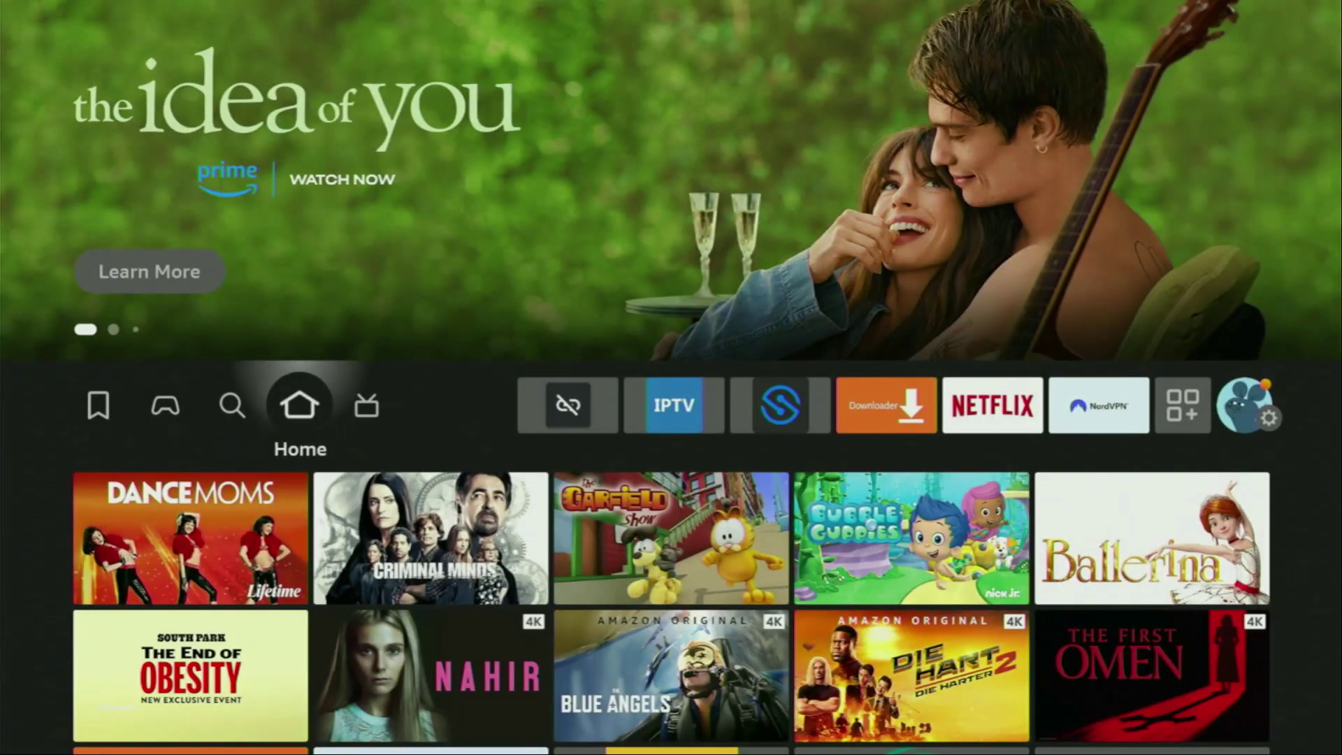
key(Left)
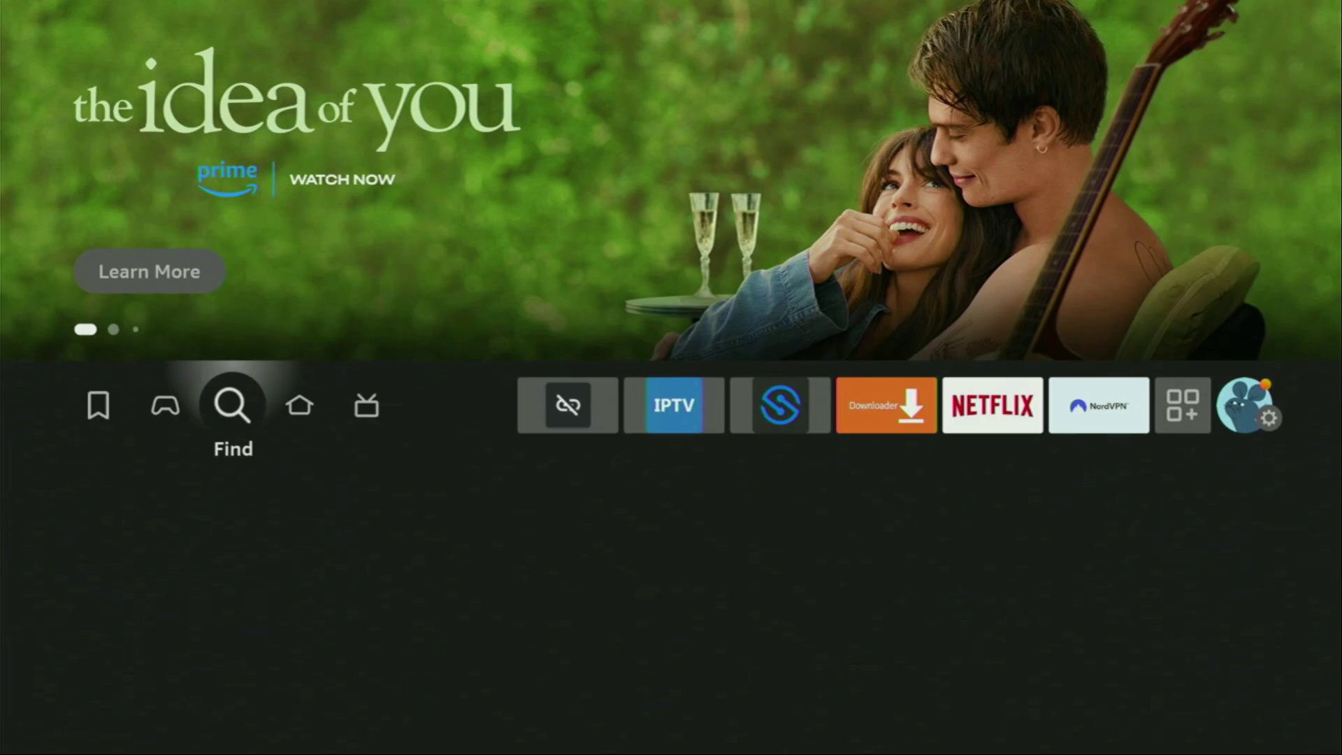
key(Down)
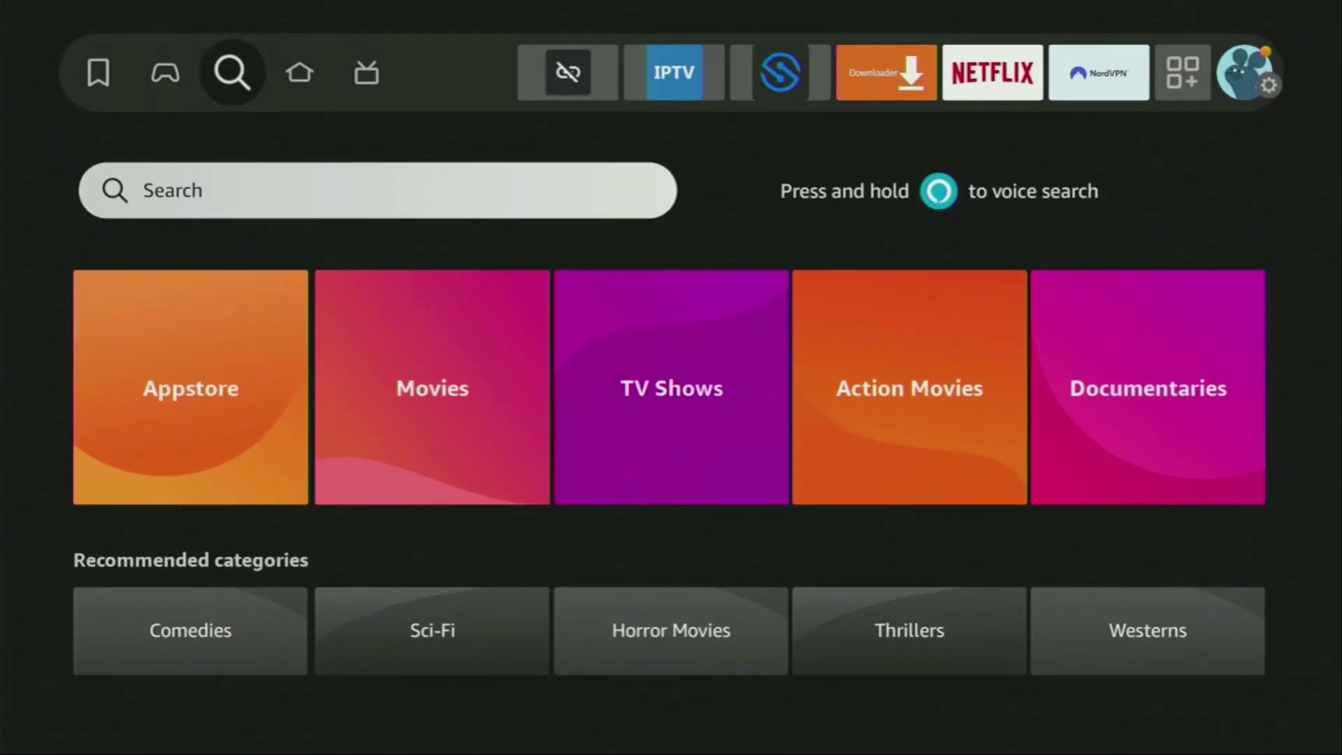
key(Return)
Enter "Dow" as the search text
key(Right)
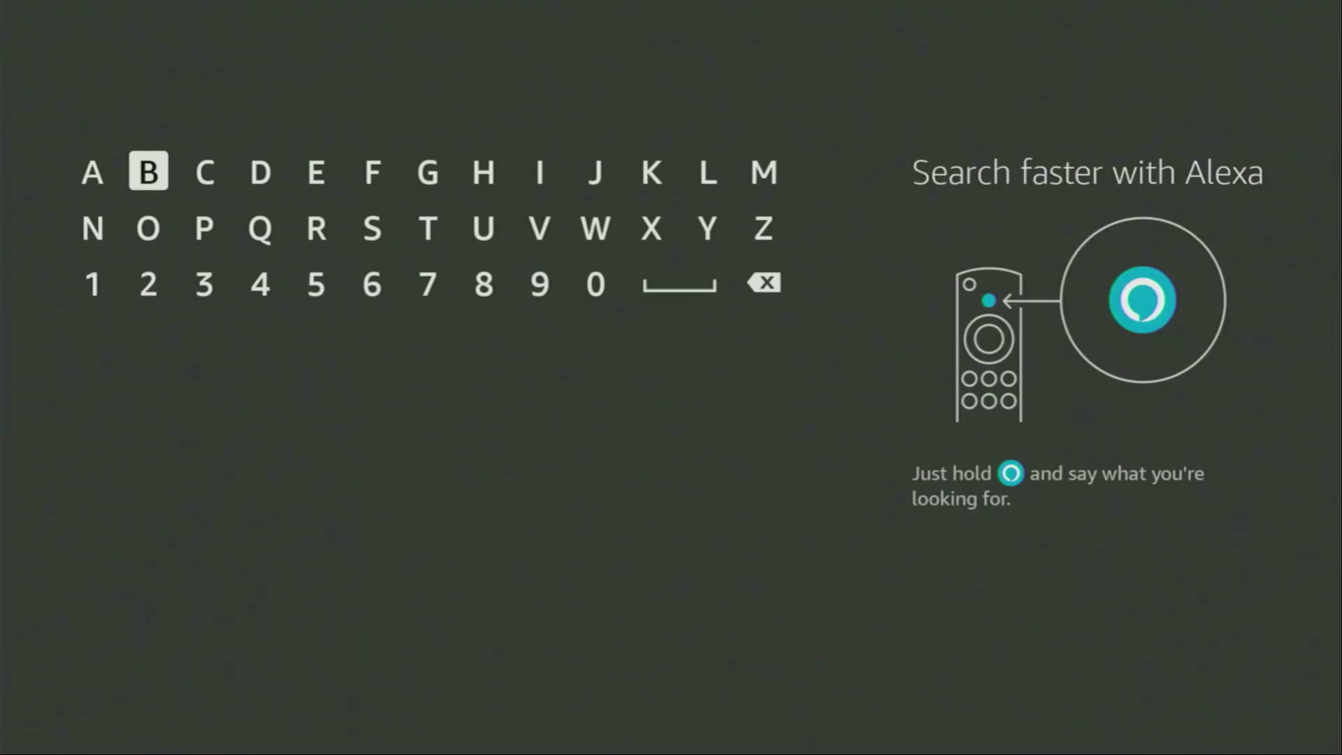
key(Right)
key(Right)
key(Return)
key(Down)
key(Left)
key(Left)
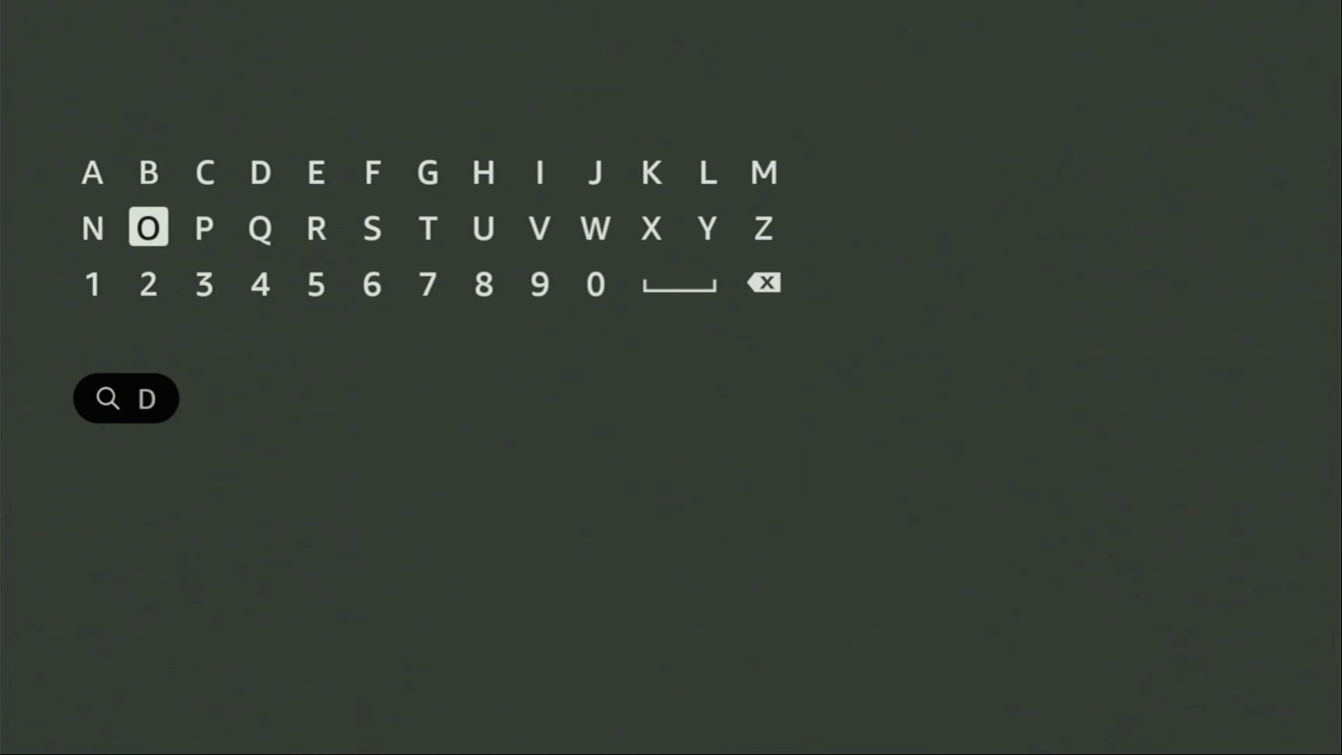
key(Return)
key(Right)
key(Right)
key(Right)
key(Right)
key(Right)
key(Right)
key(Right)
key(Right)
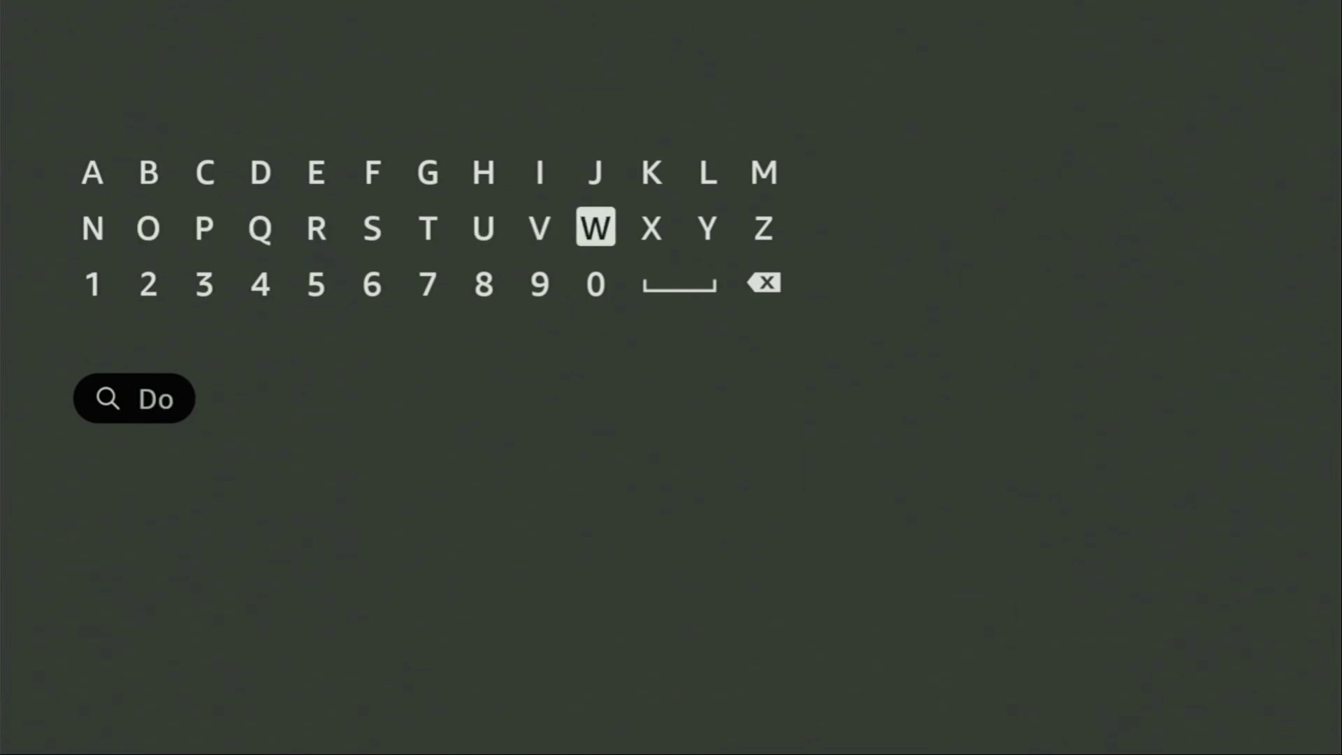
key(Return)
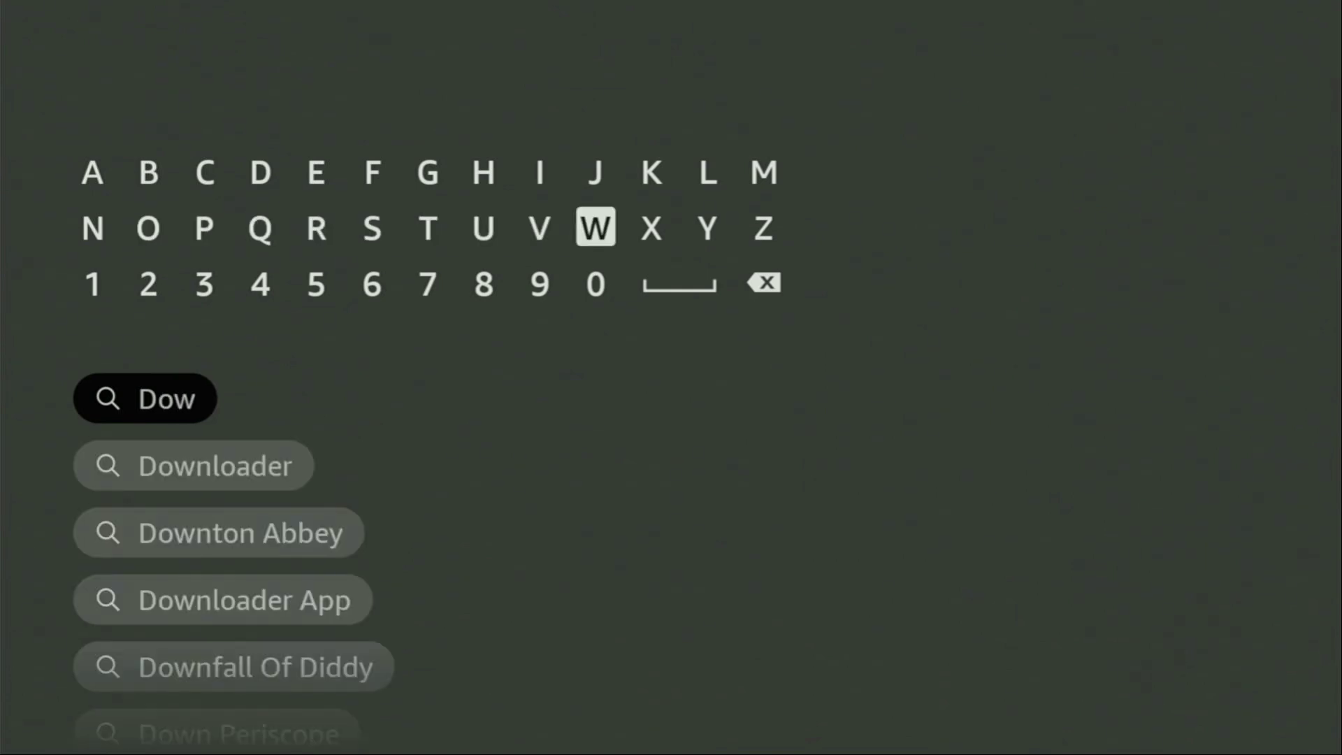
Choose the "Downloader" suggestion to search for that app
key(Down)
key(Down)
key(Down)
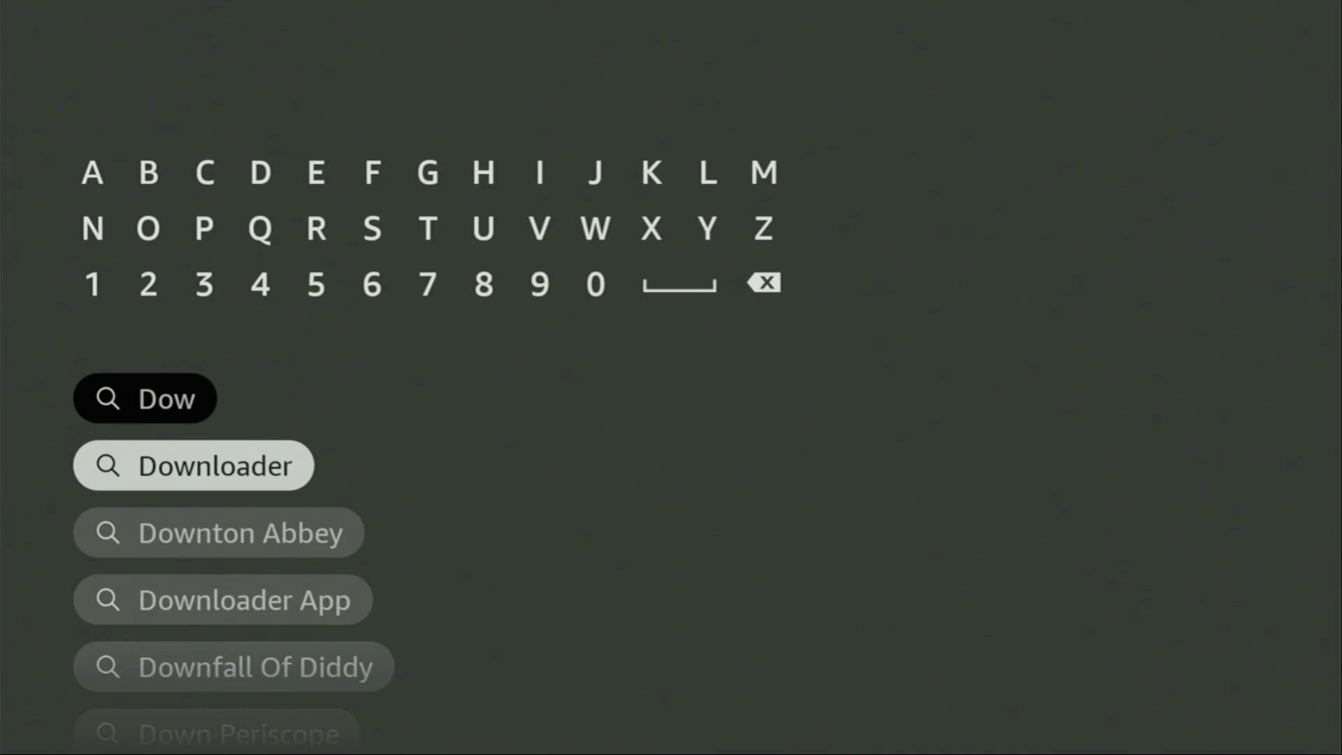
key(Return)
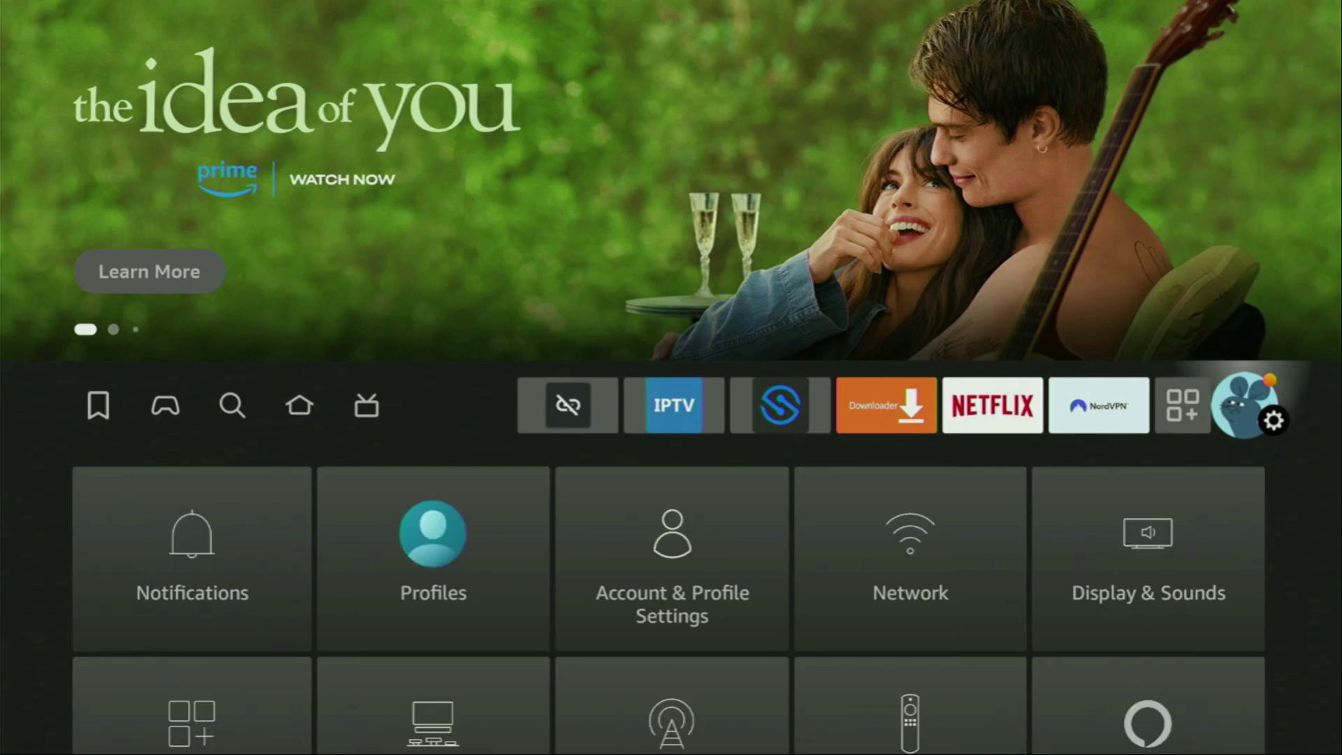
Open the My Fire TV section of the device settings
key(Down)
key(Down)
key(Down)
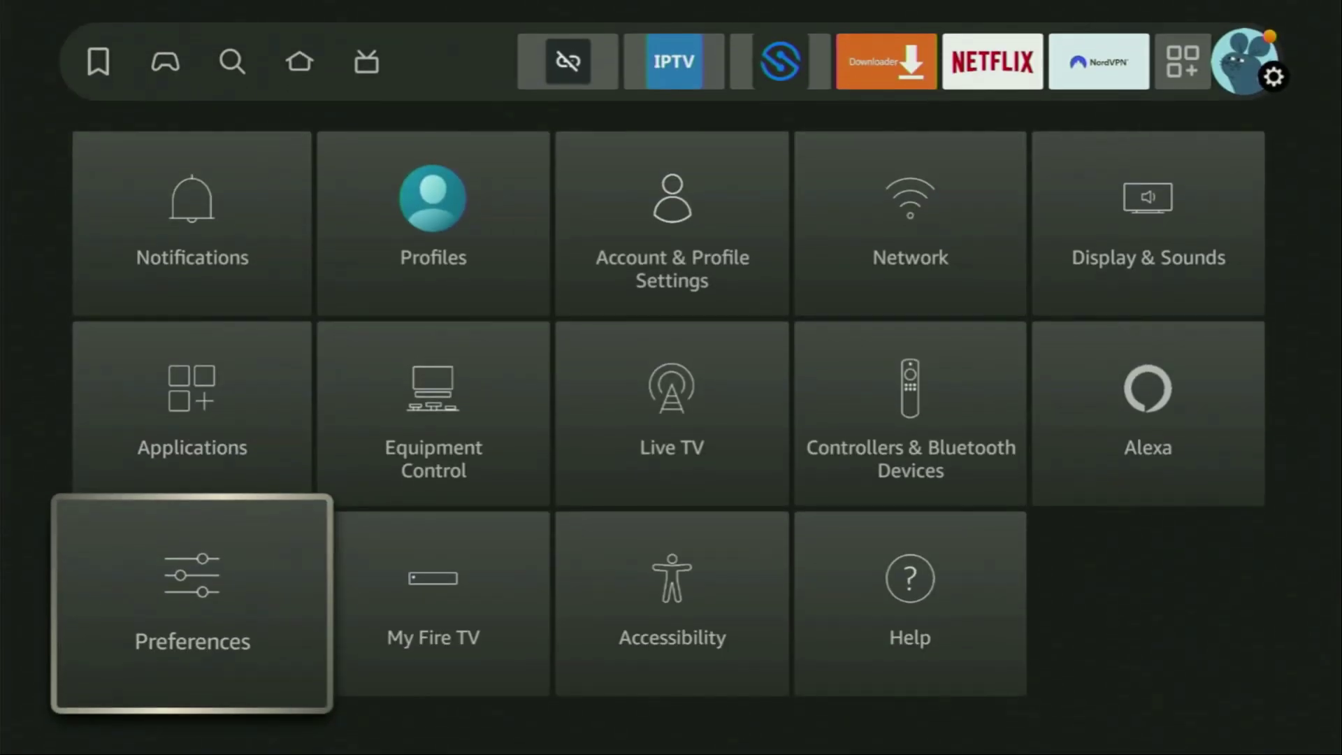
key(Right)
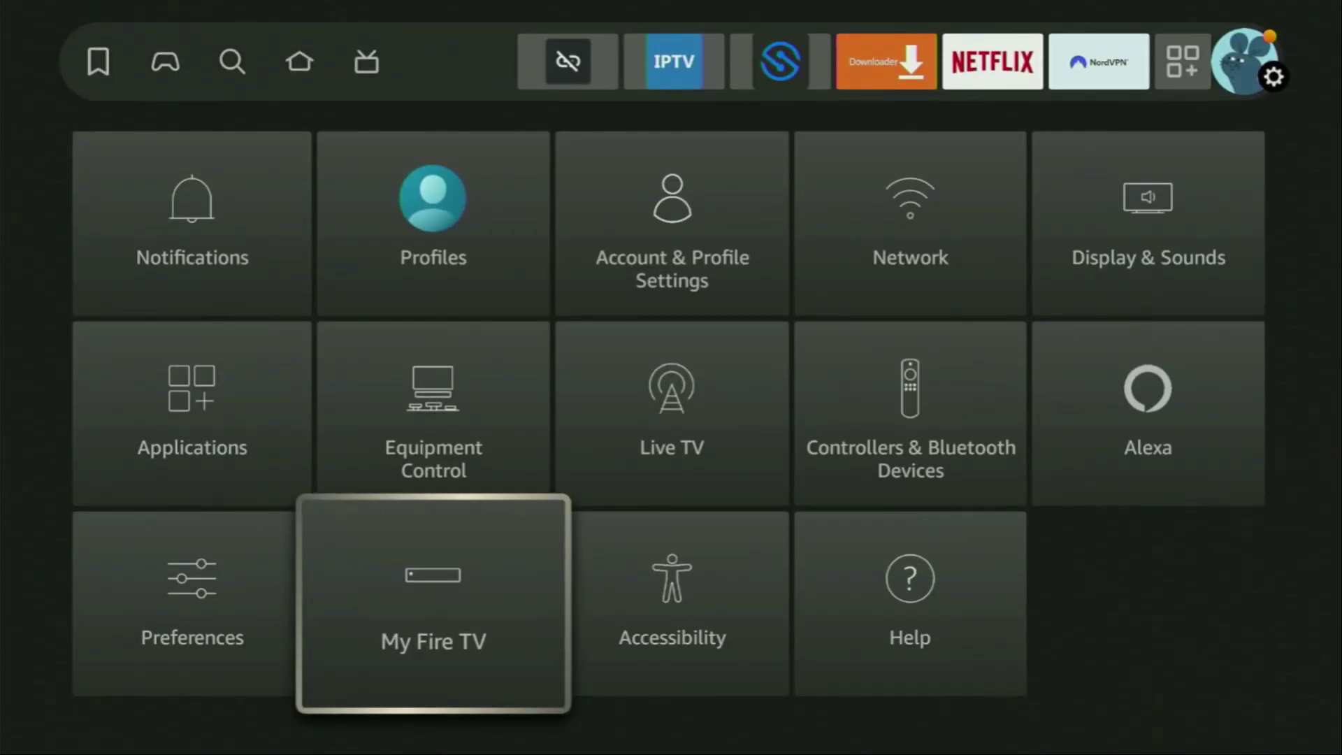
key(Return)
Open the About page of My Fire TV and select the Fire TV Stick 4K Max entry
key(Down)
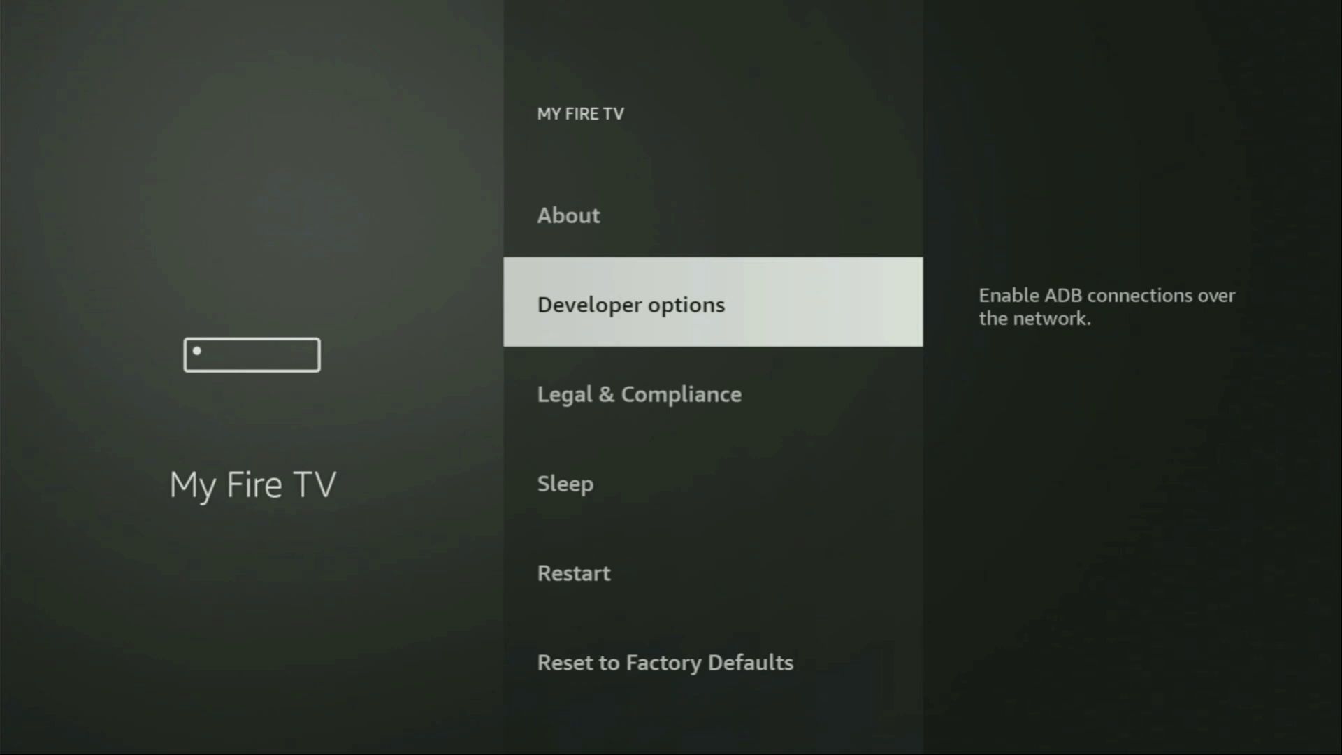
key(Up)
key(Return)
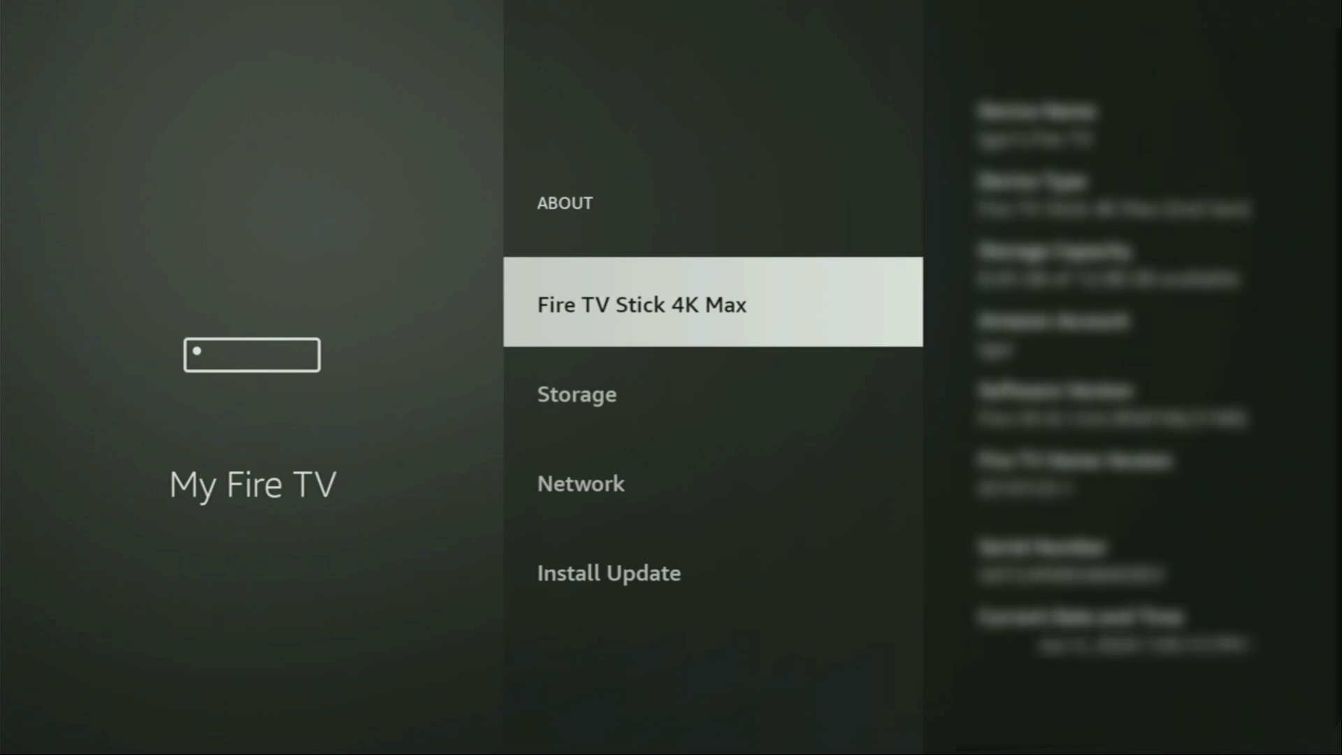
key(Return)
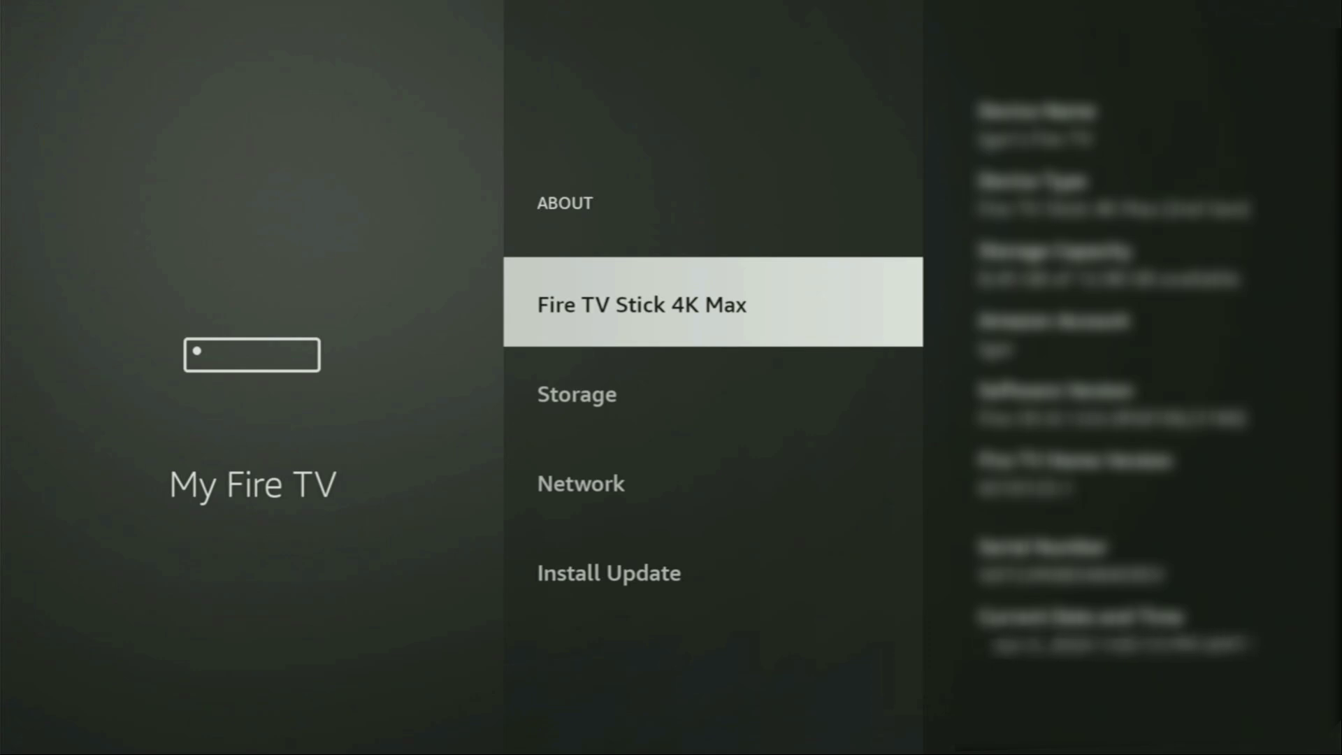
Return to My Fire TV, open Developer options and set ADB debugging to ON
key(Escape)
key(Down)
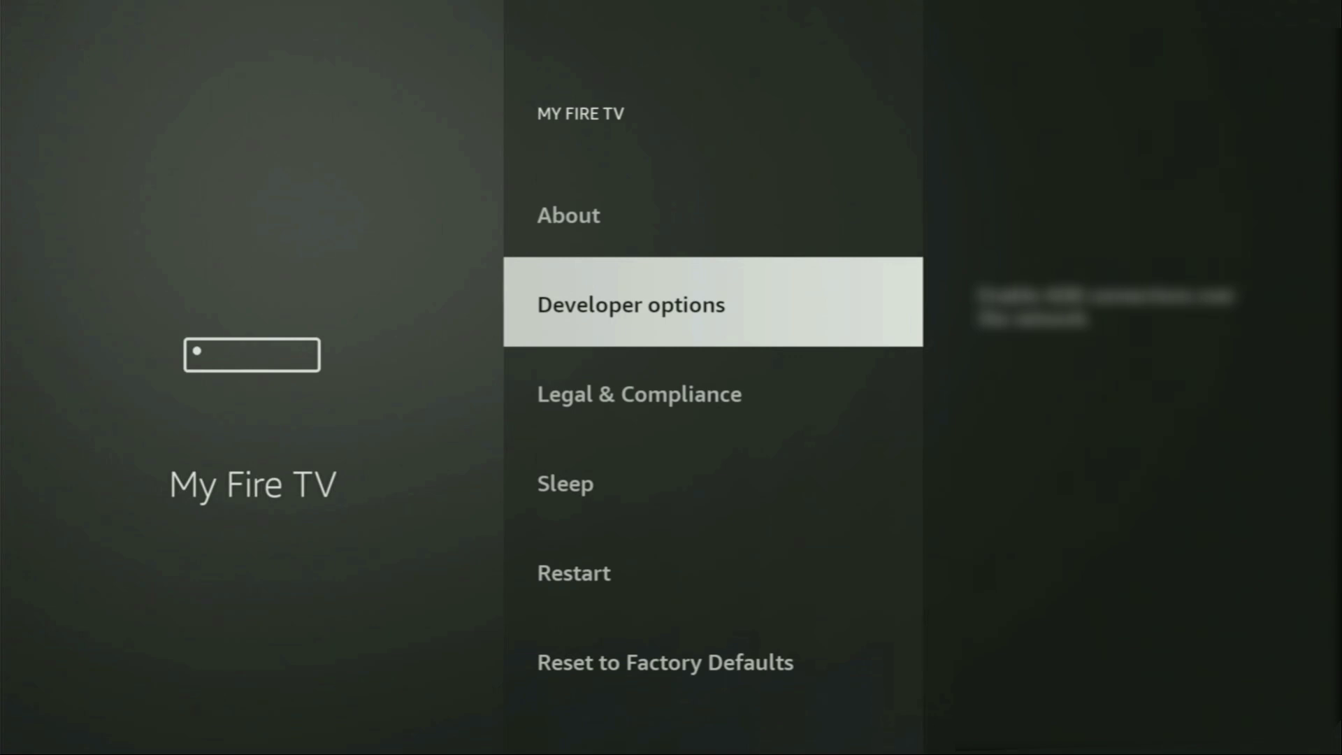
key(Return)
key(Return)
key(Return)
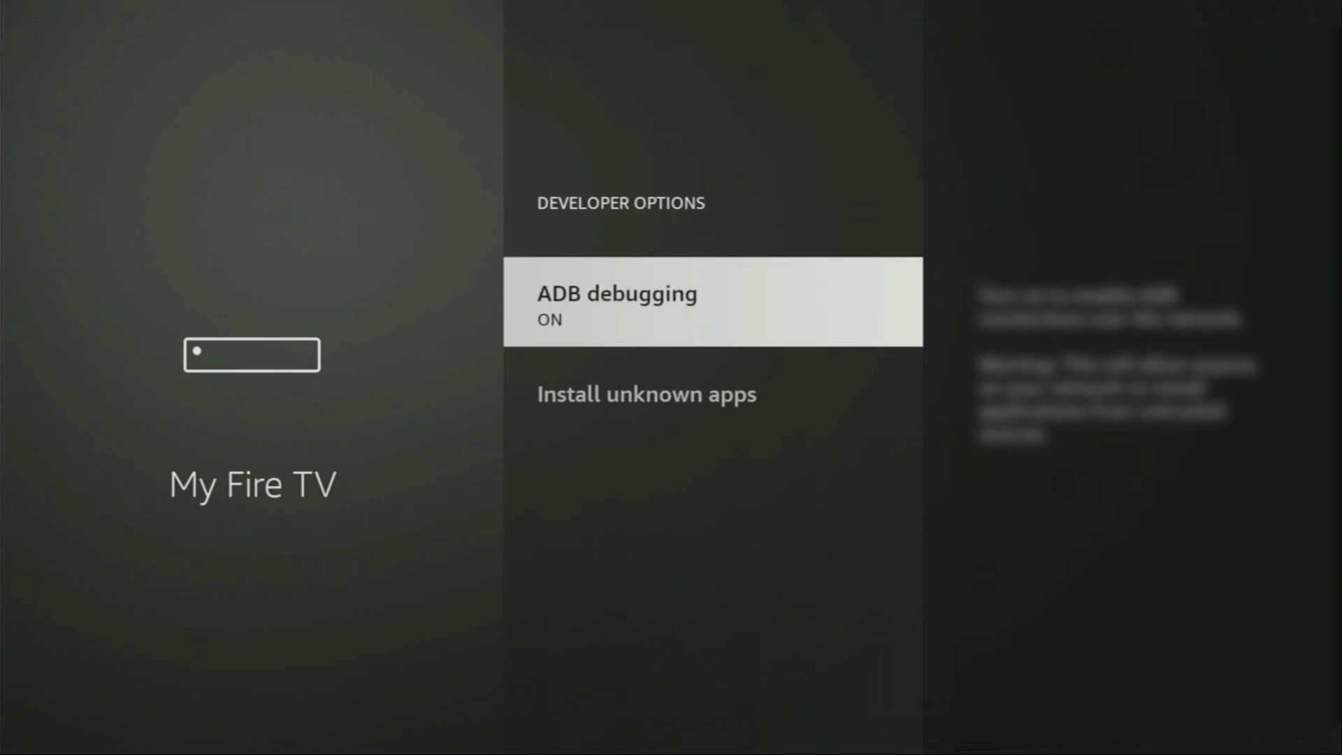
Allow Downloader to install unknown apps by setting its permission to ON
key(Down)
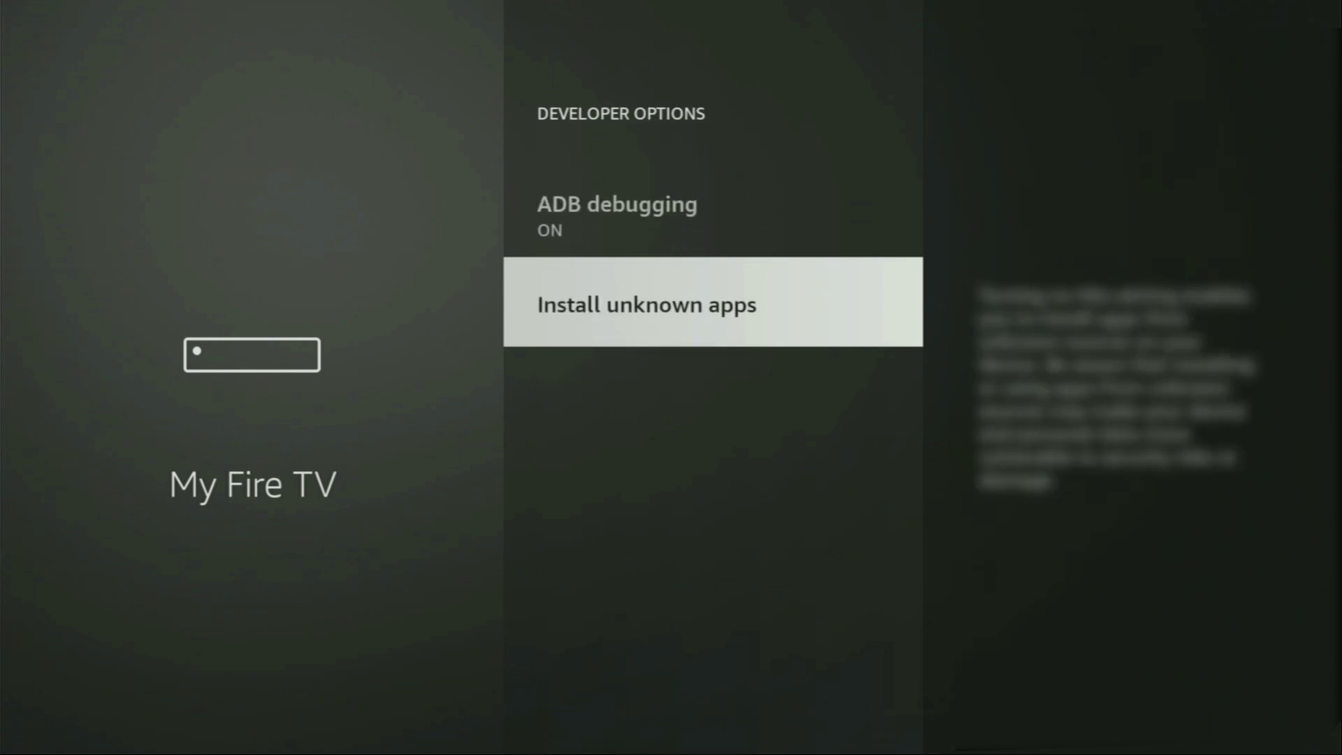
key(Return)
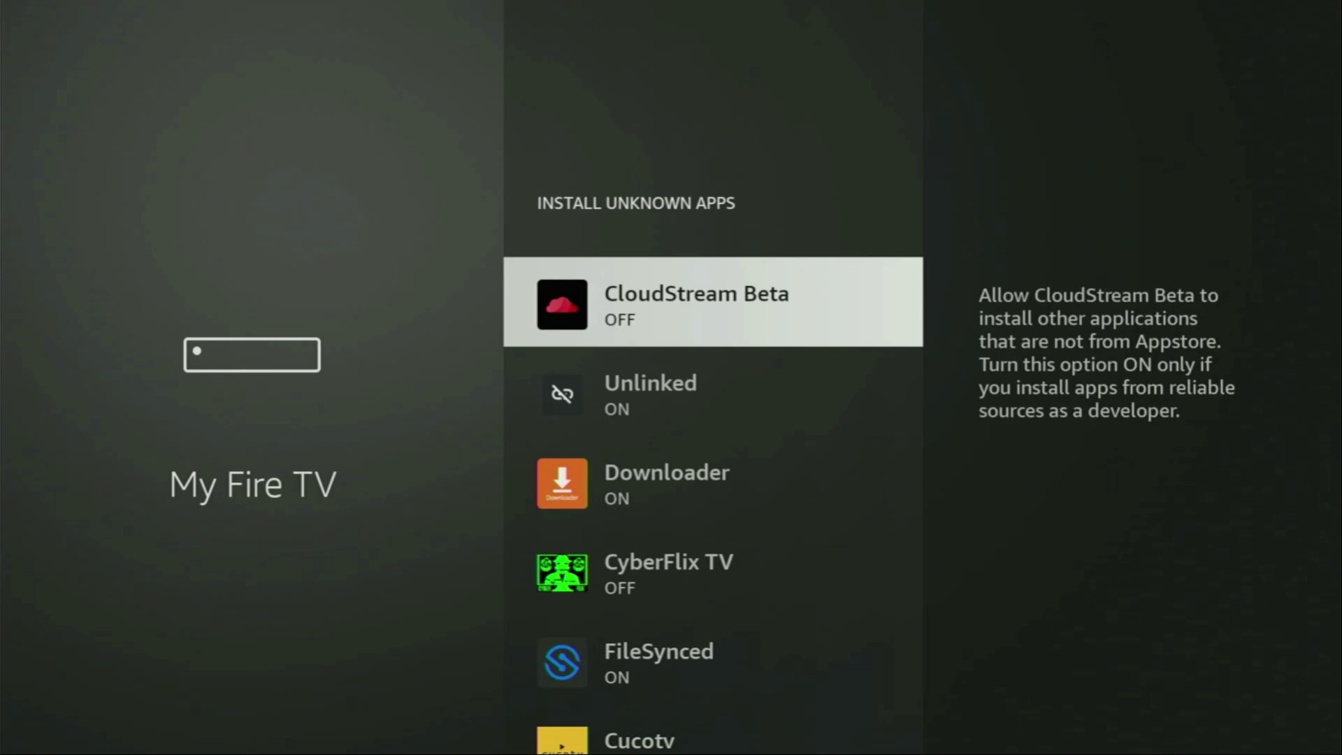
key(Down)
key(Down)
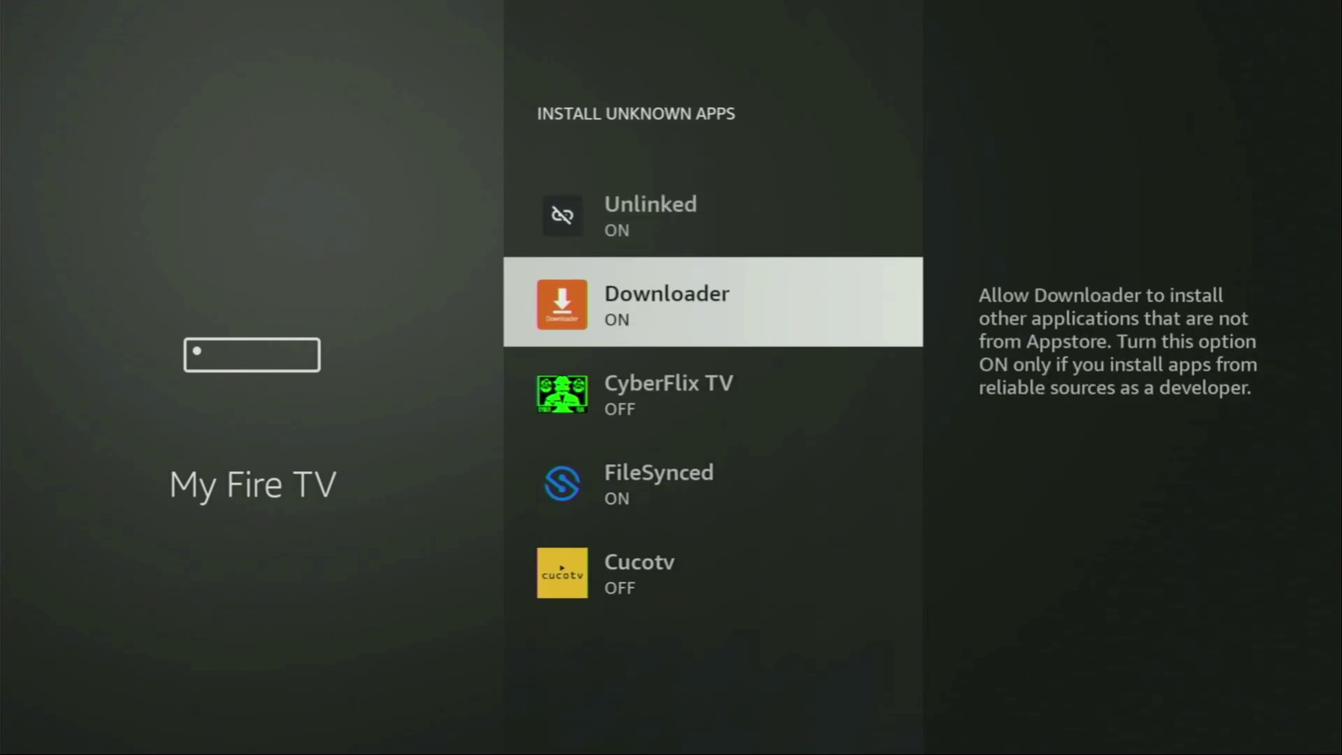
key(Return)
key(Return)
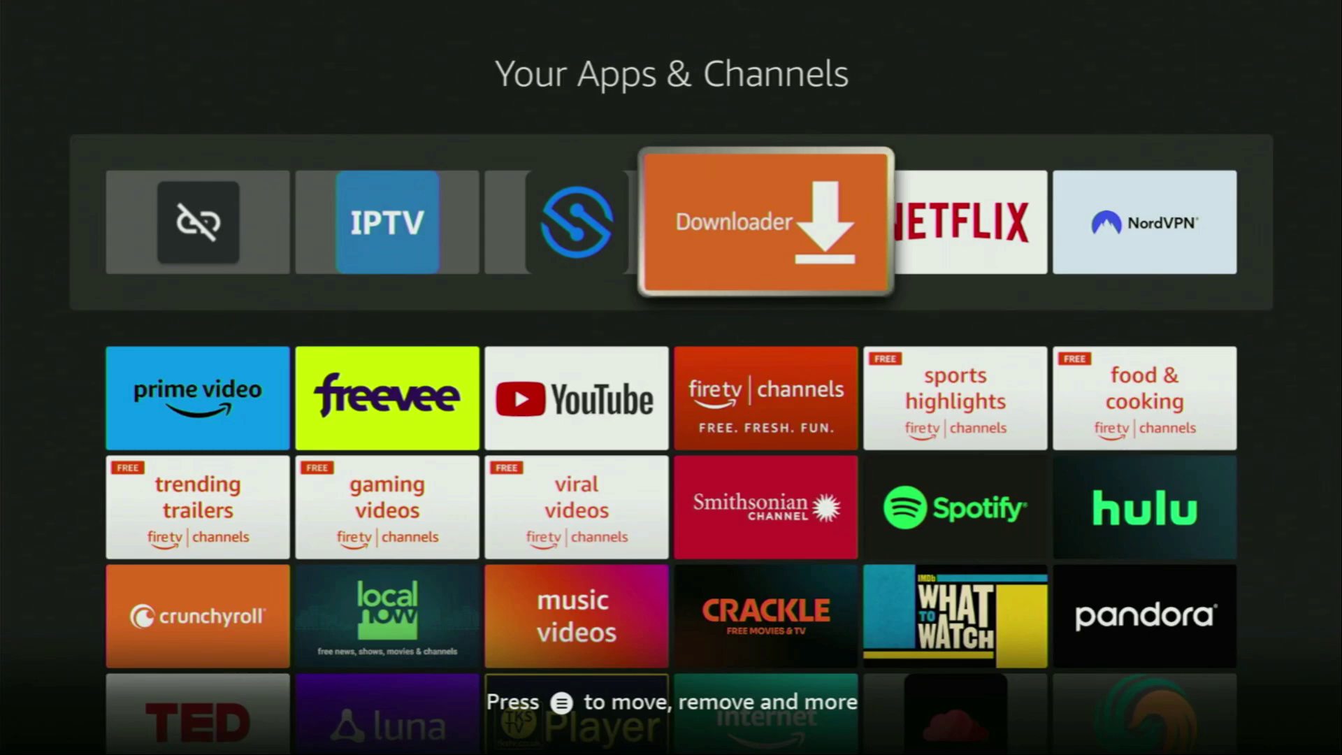
Open NordVPN from Your Apps & Channels
key(Right)
key(Right)
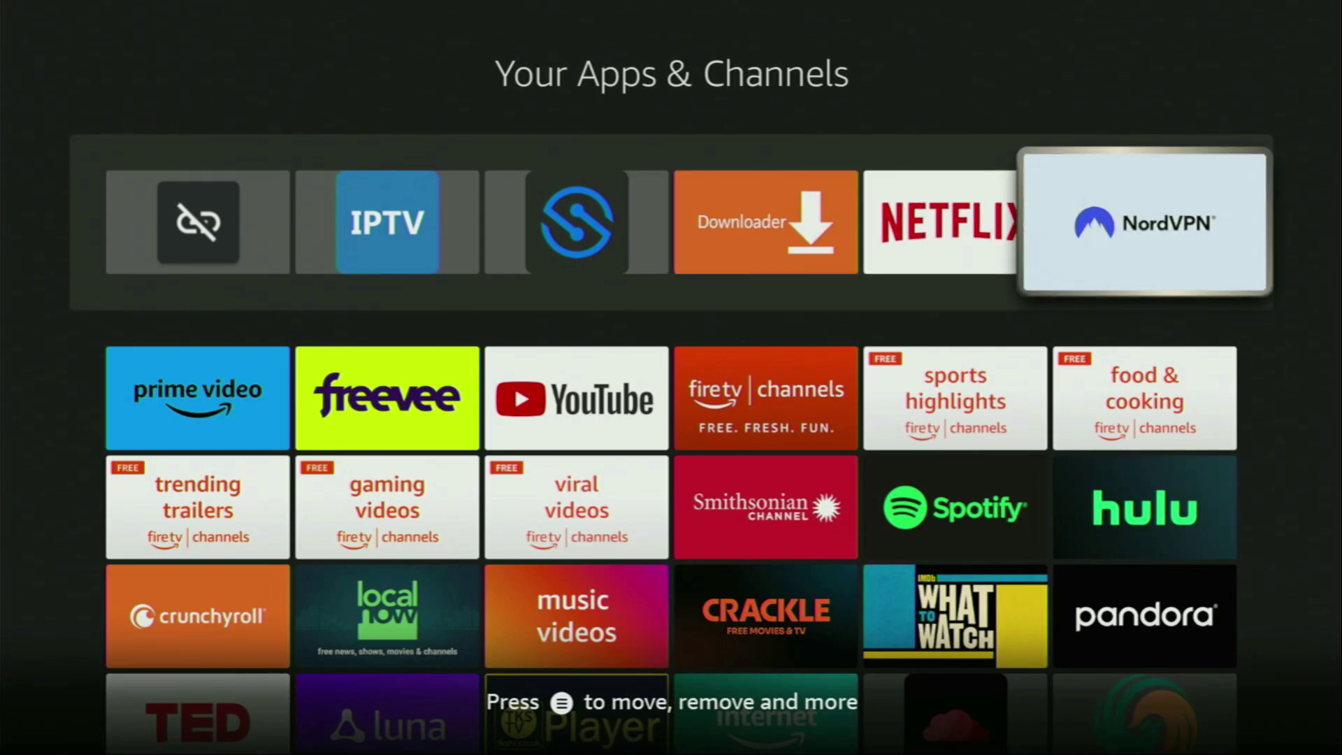
key(Return)
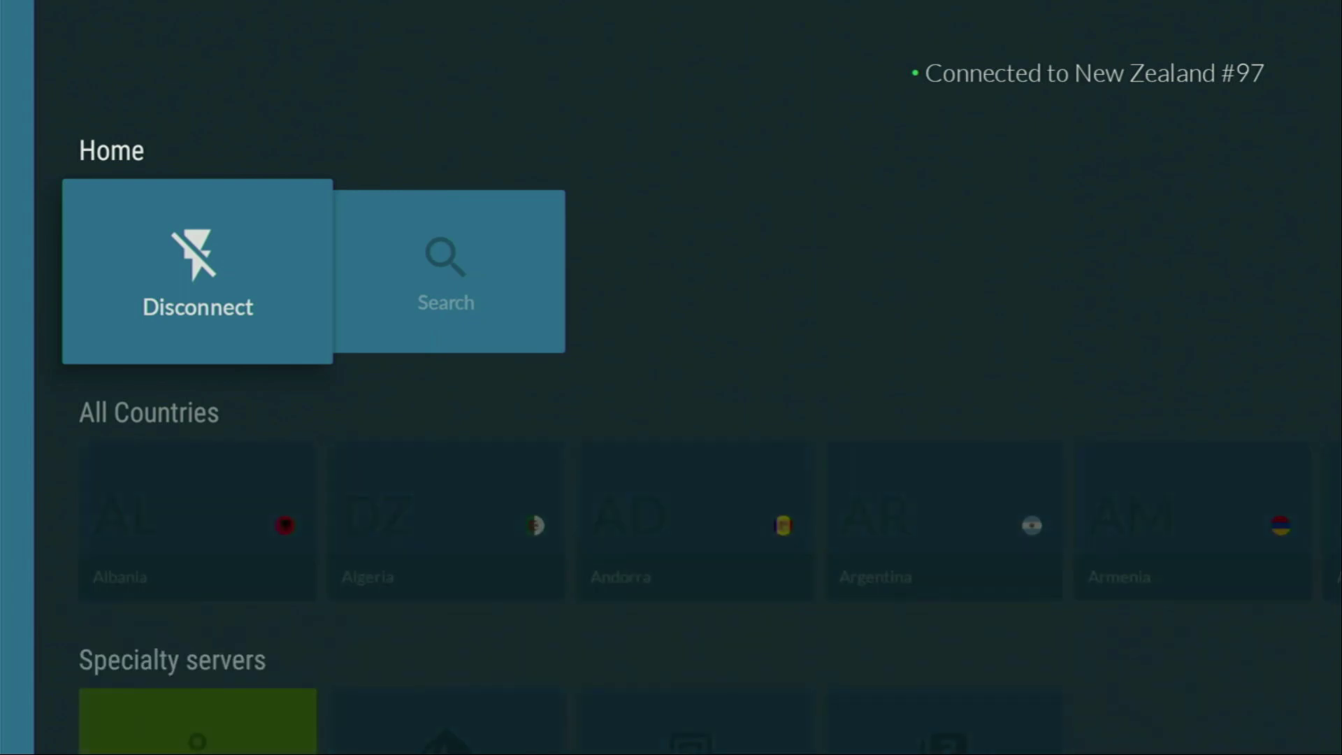
Connect the VPN to France from the list of all countries
key(Down)
key(Right)
key(Right)
key(Right)
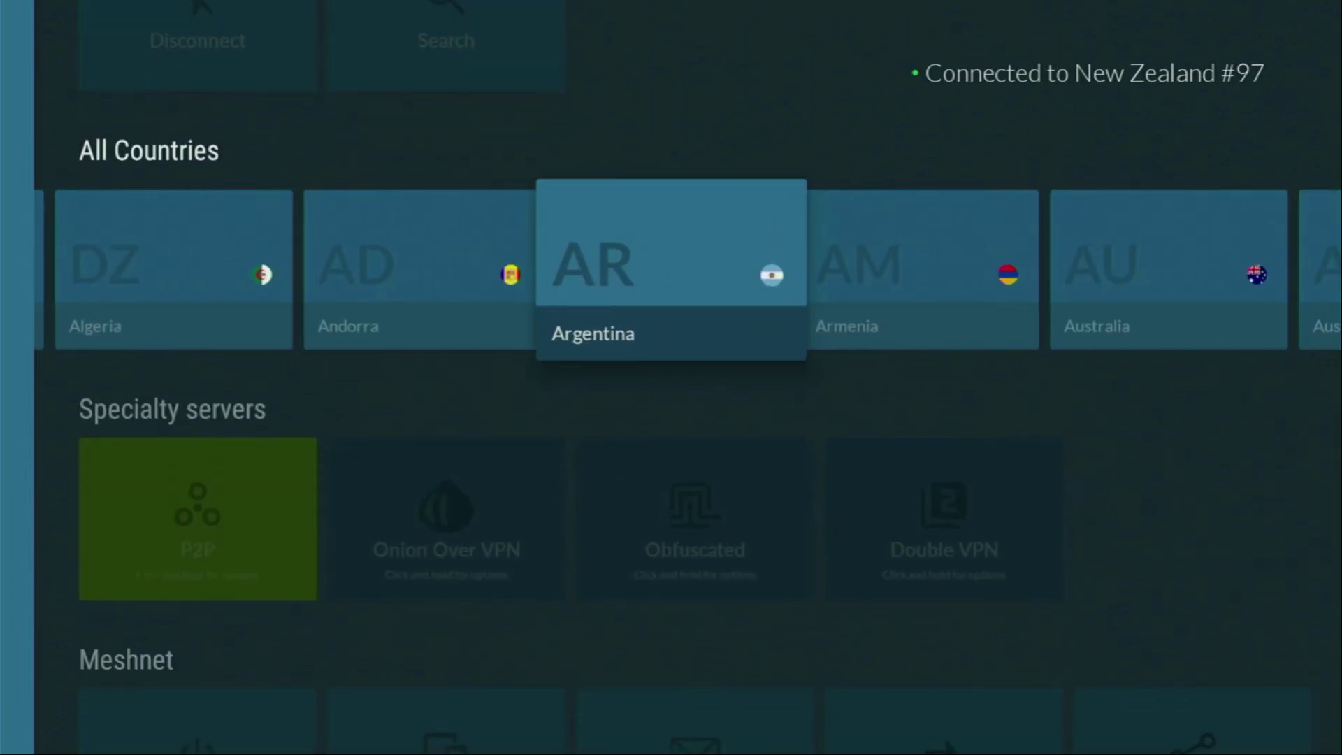
key(Right)
key(Right)
key(Right)
key(Right)
key(Right)
key(Right)
key(Right)
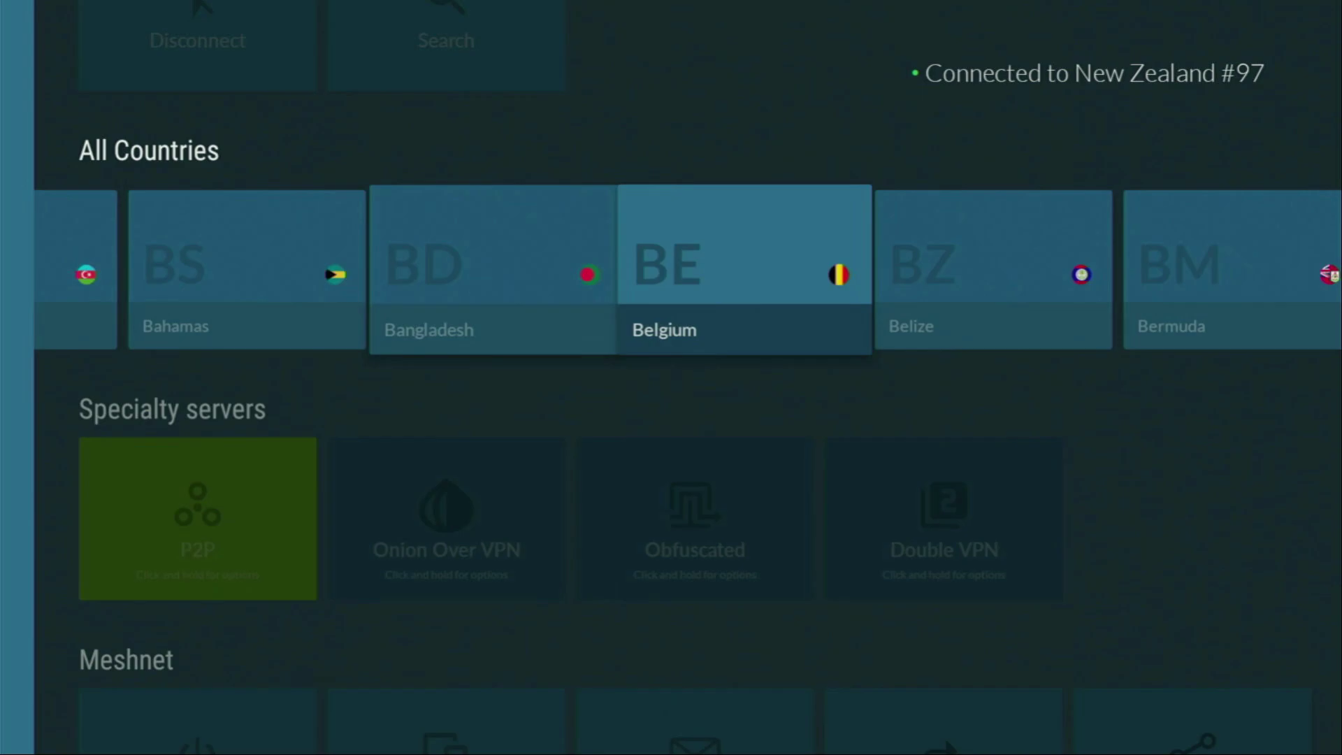
key(Right)
key(Right)
key(Right)
key(Right)
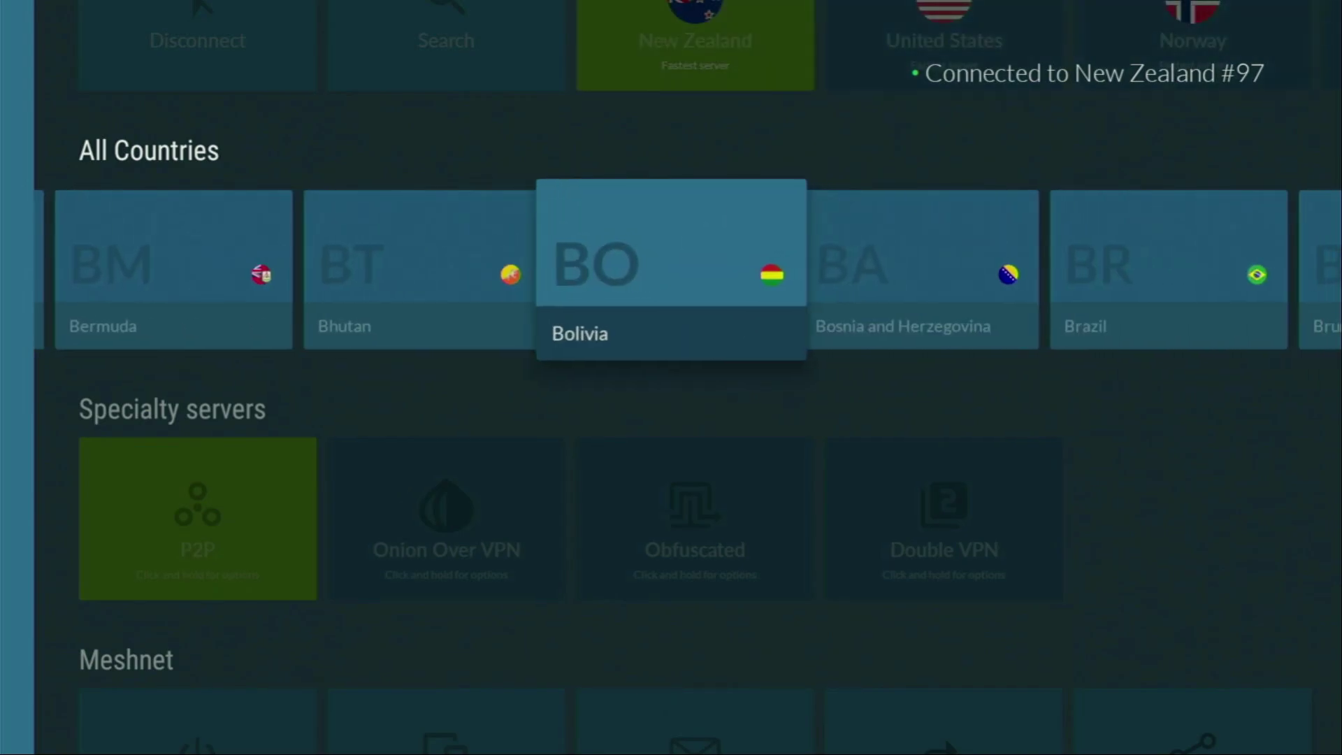
key(Right)
key(Right)
key(Right)
key(Right)
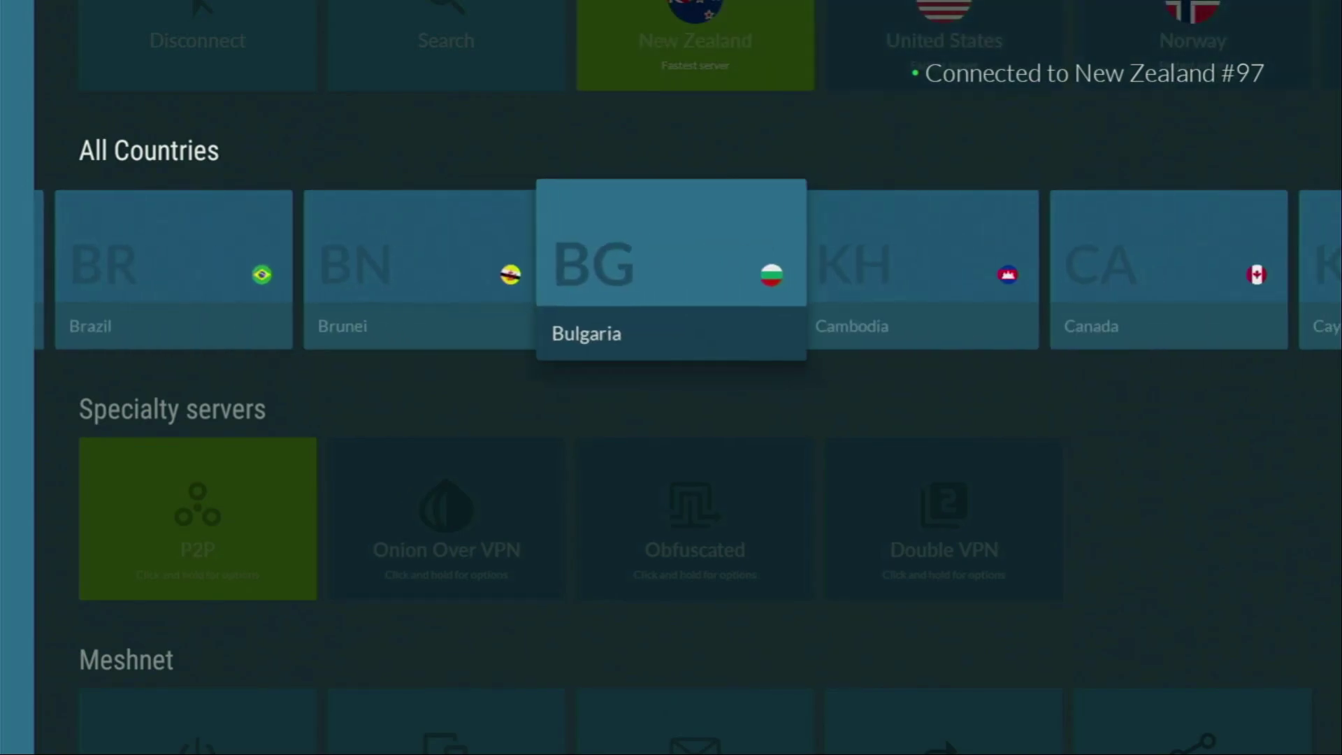
key(Right)
key(Right)
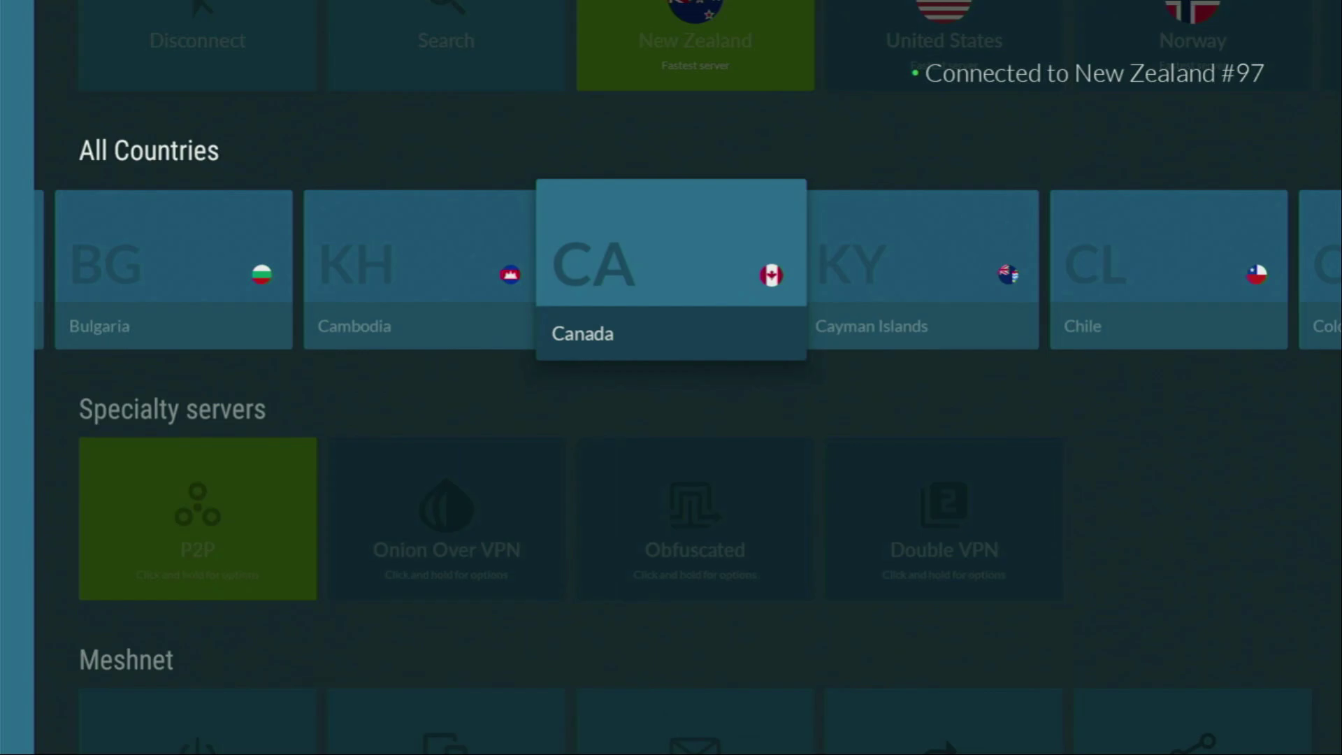
key(Right)
key(Right)
key(Right)
key(Right)
key(Right)
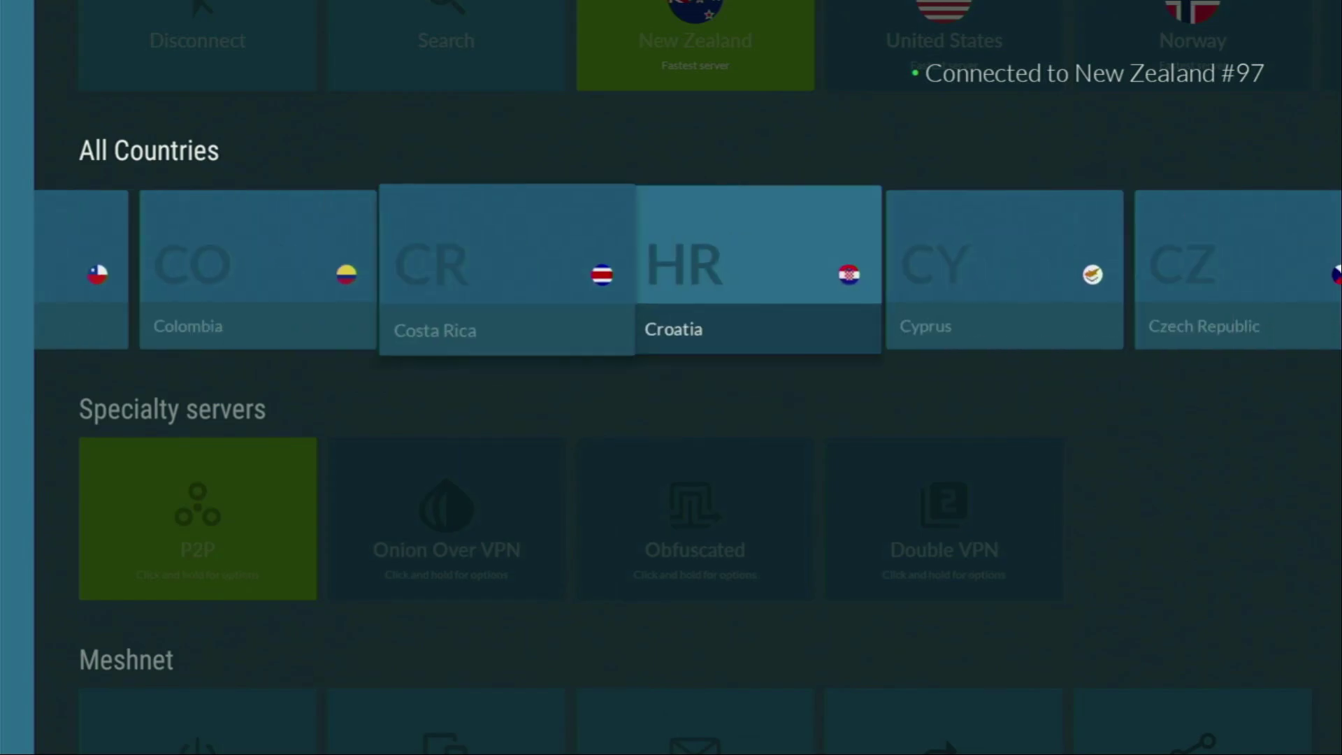
key(Right)
key(Right)
key(Right)
key(Right)
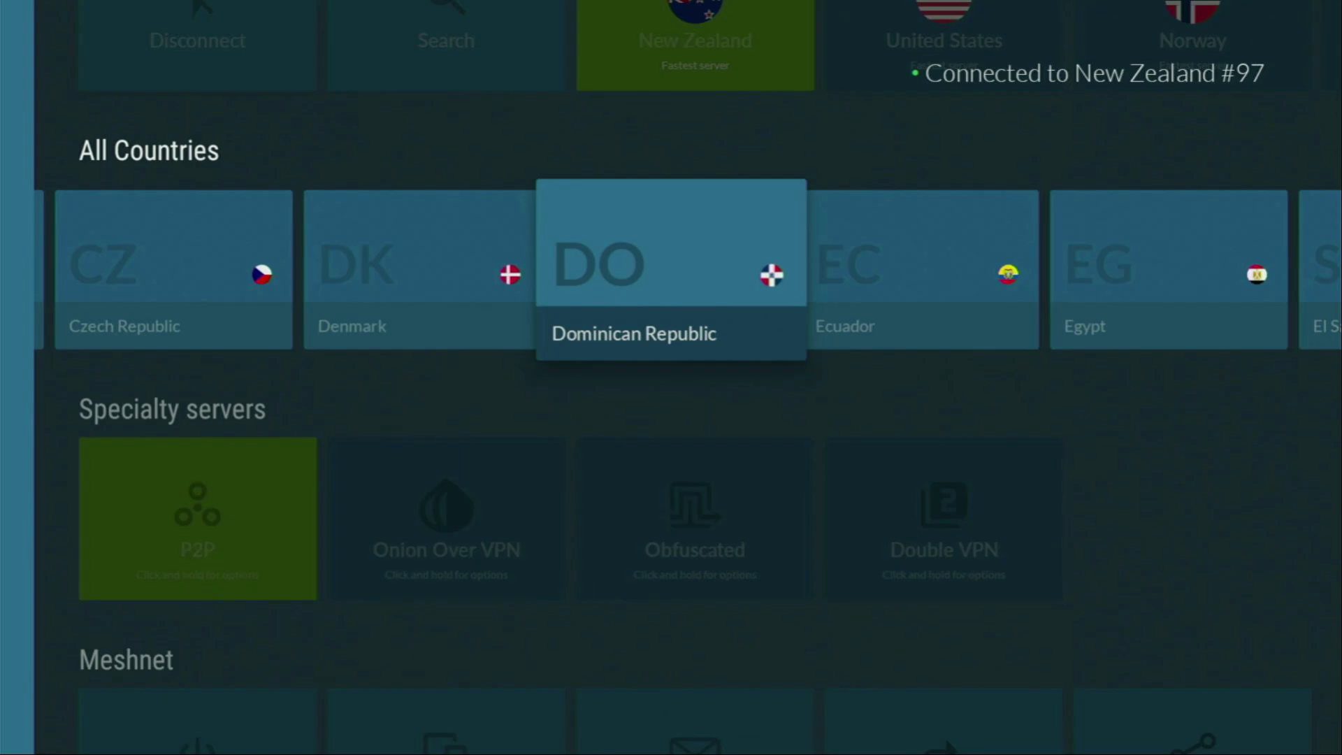
key(Right)
key(Right)
key(Right)
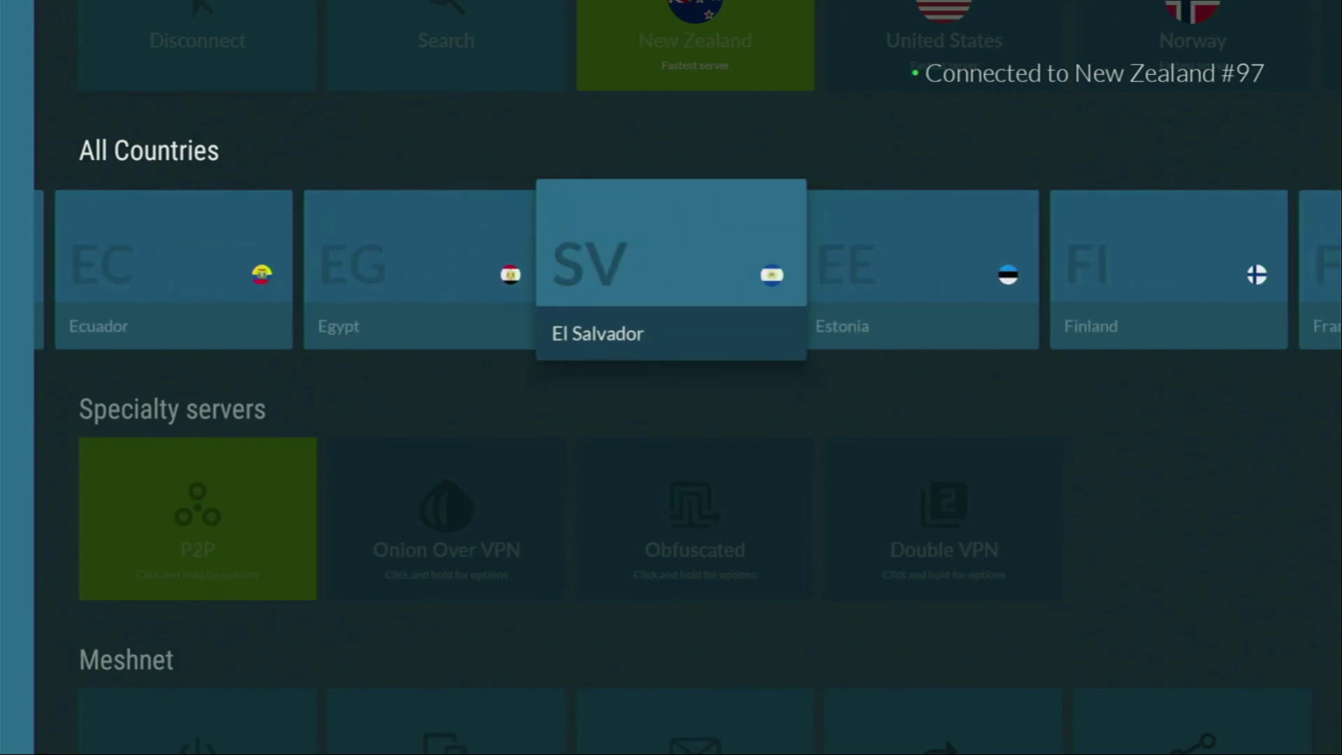
key(Right)
key(Right)
key(Right)
key(Return)
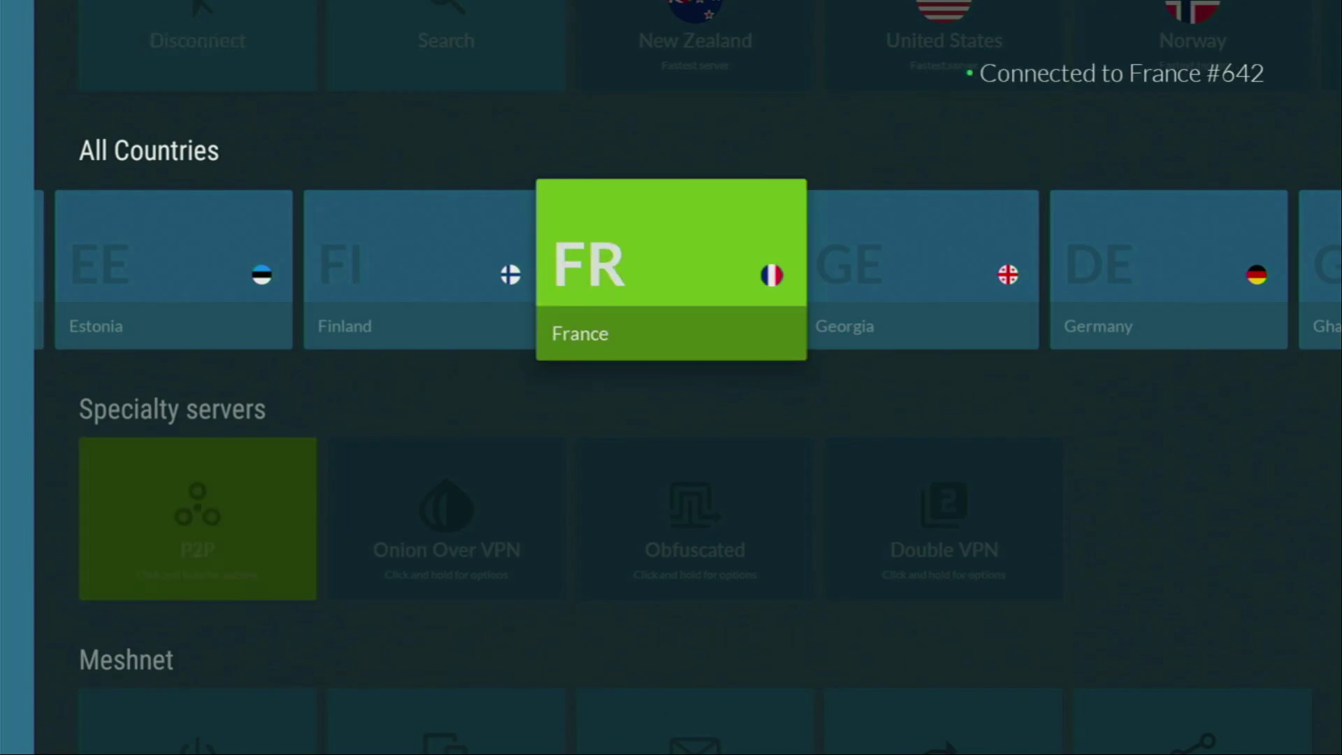
Browse the country list in NordVPN from France onward through the countries up to India
key(Right)
key(Right)
key(Right)
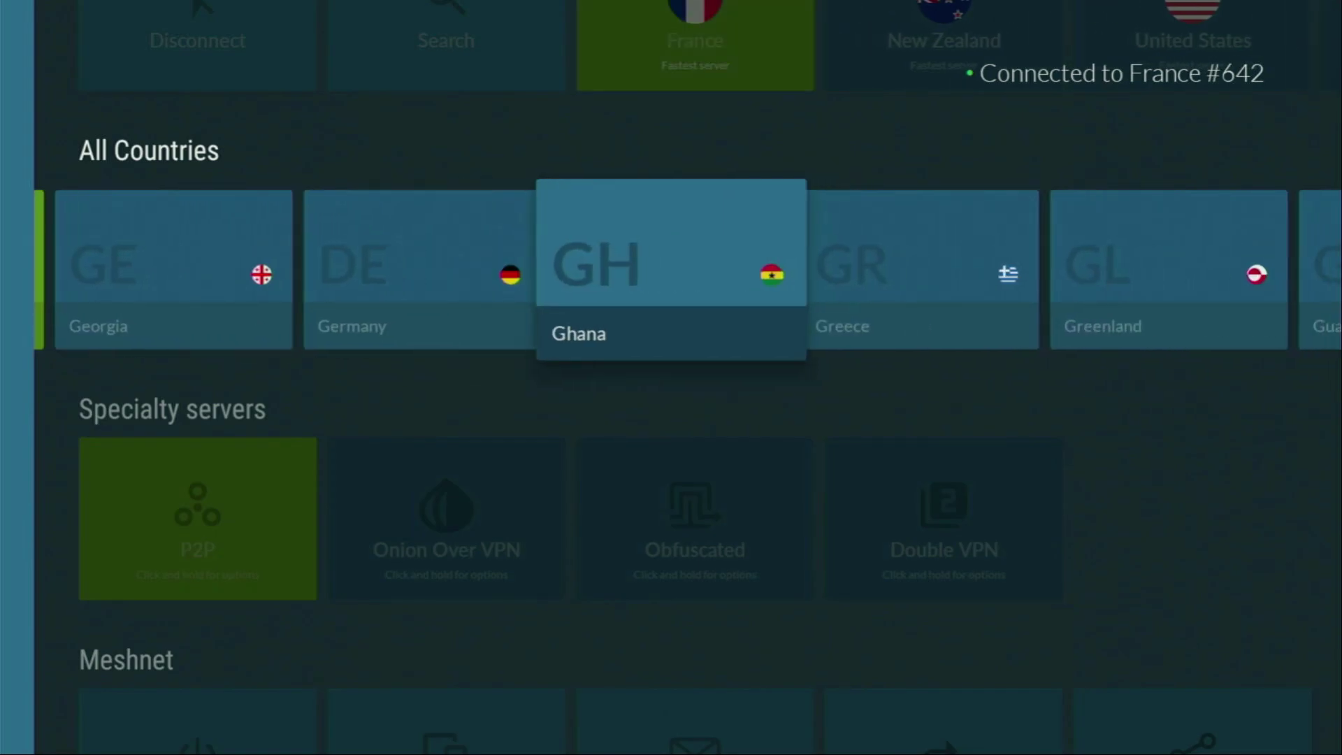
key(Right)
key(Right)
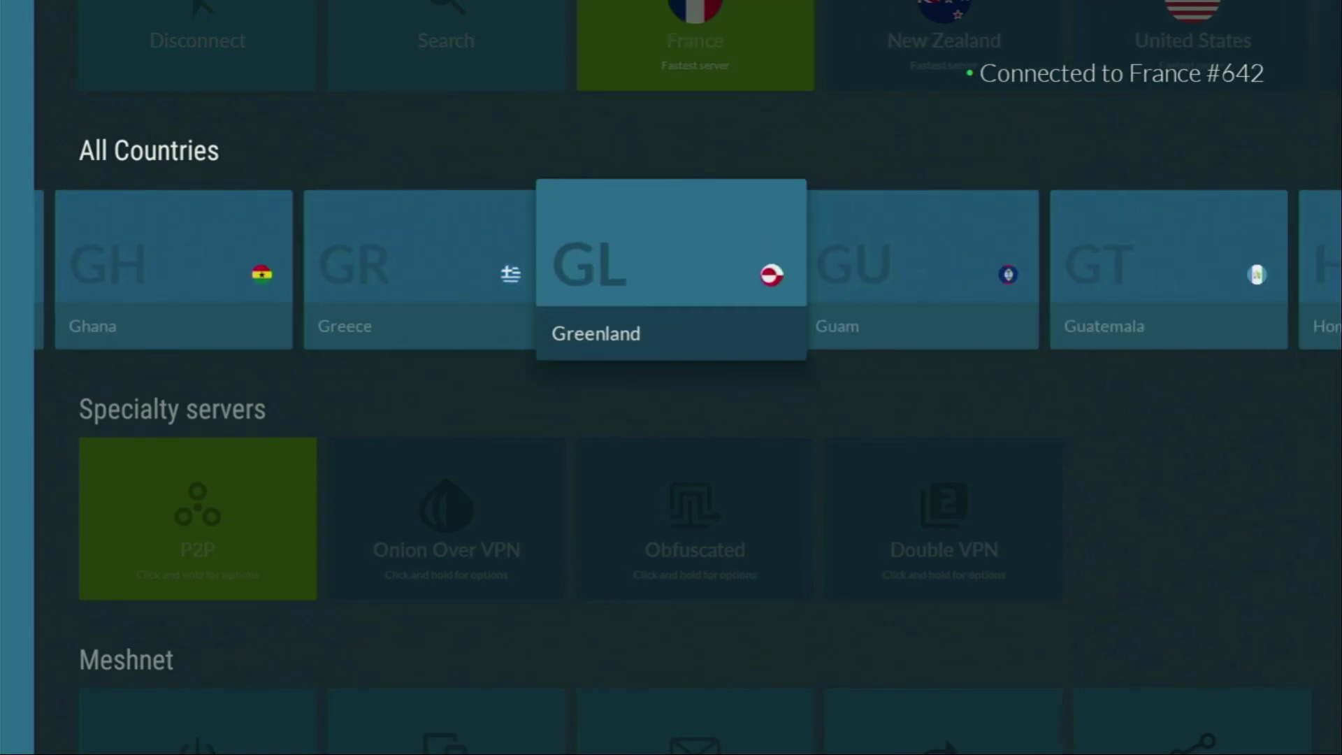
key(Right)
key(Right)
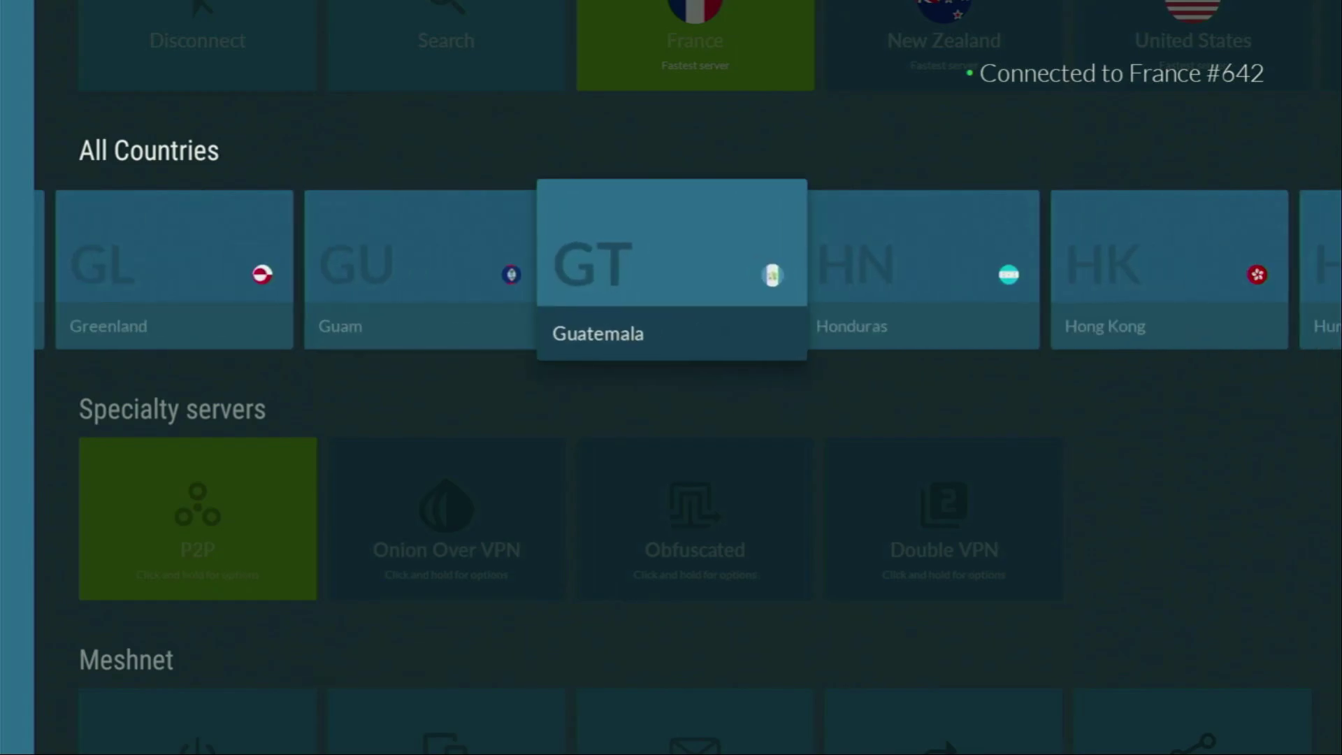
key(Right)
key(Right)
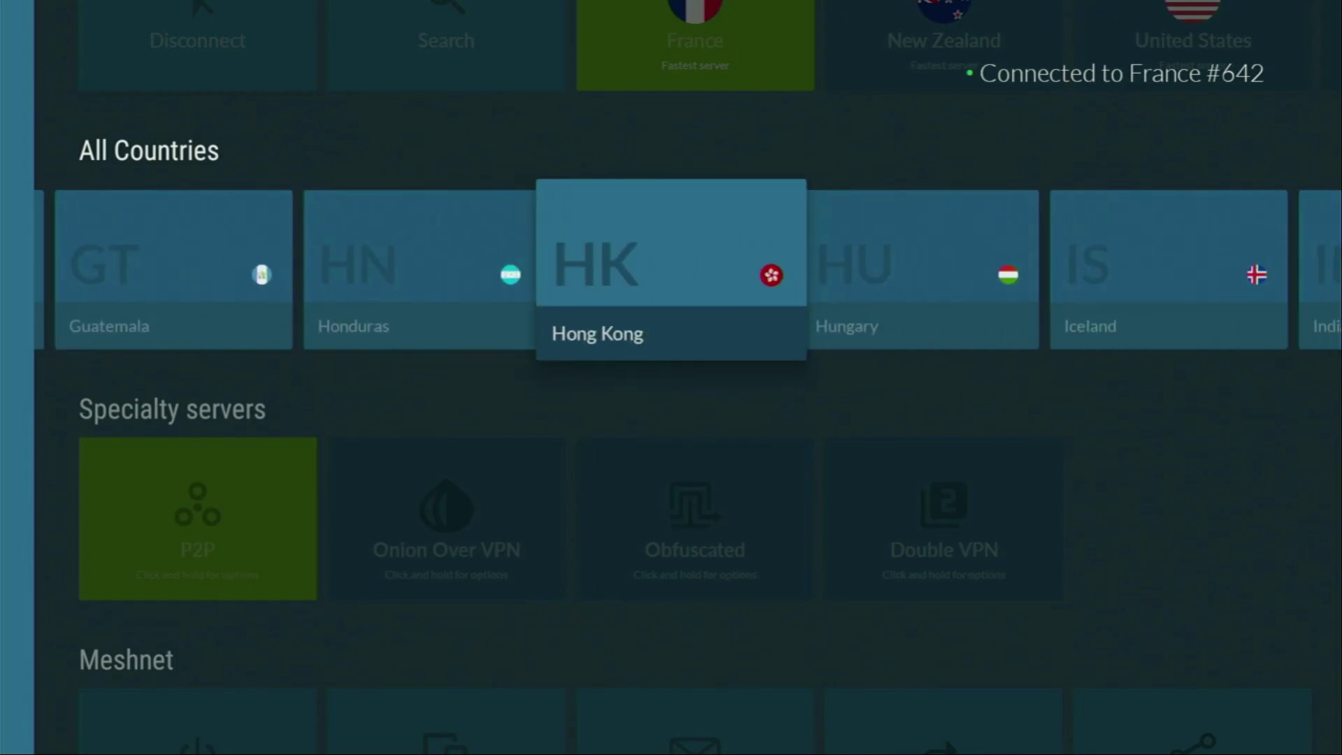
key(Right)
key(Right)
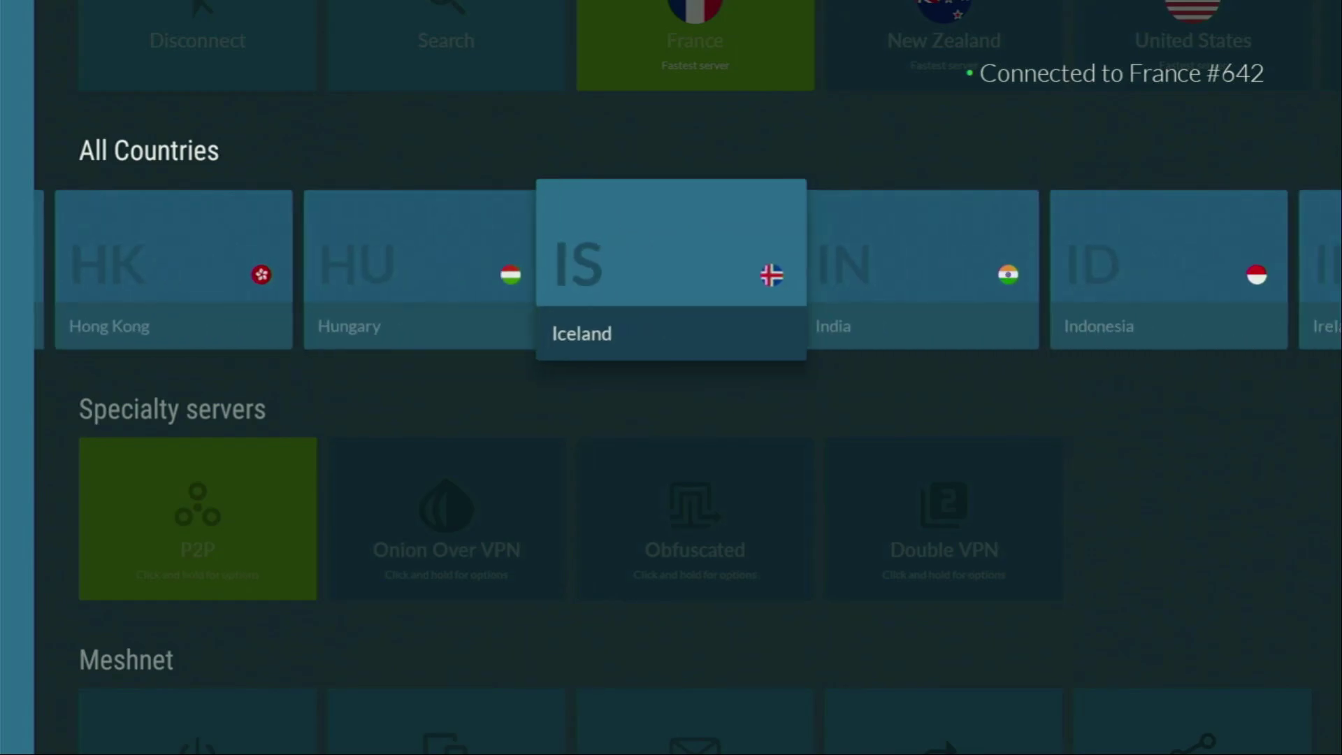
key(Right)
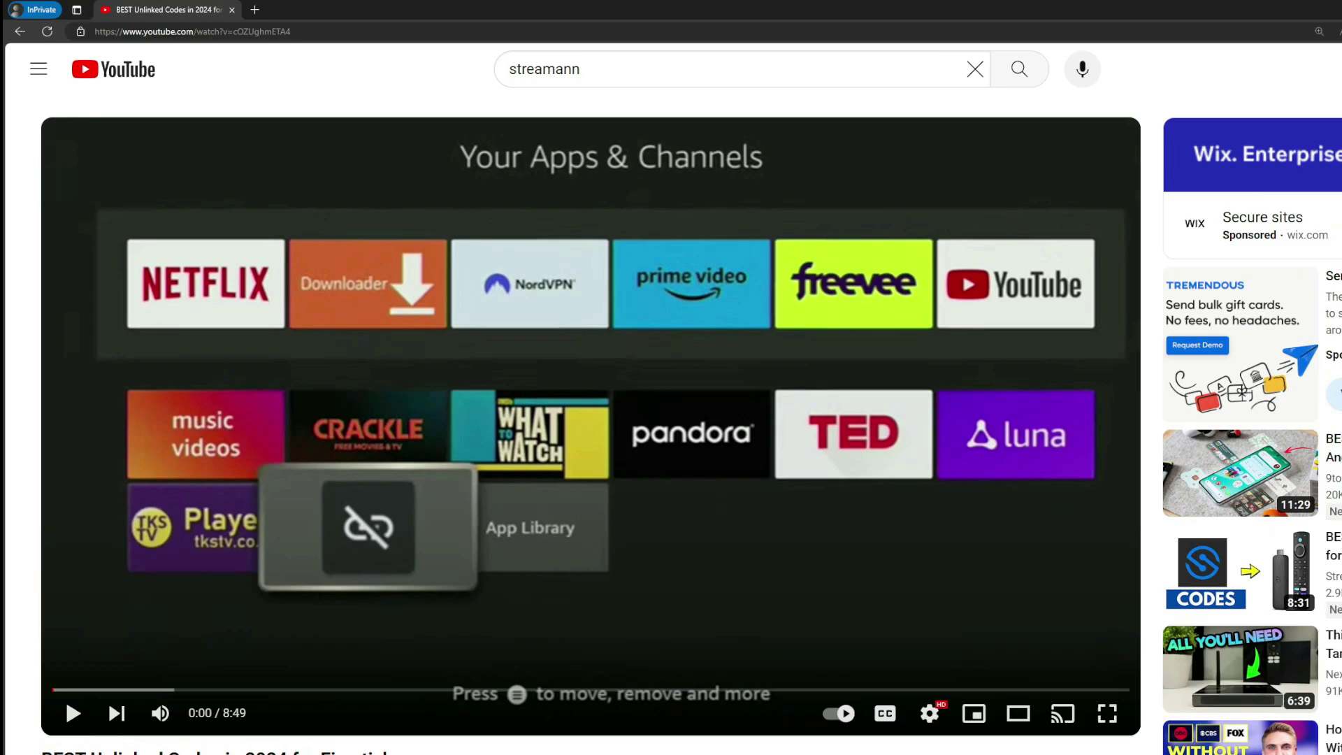
Switch to the browser, expand the YouTube video's description and highlight the 3 months extra offer on the NordVPN deal page
scroll(447, 420, down, 7)
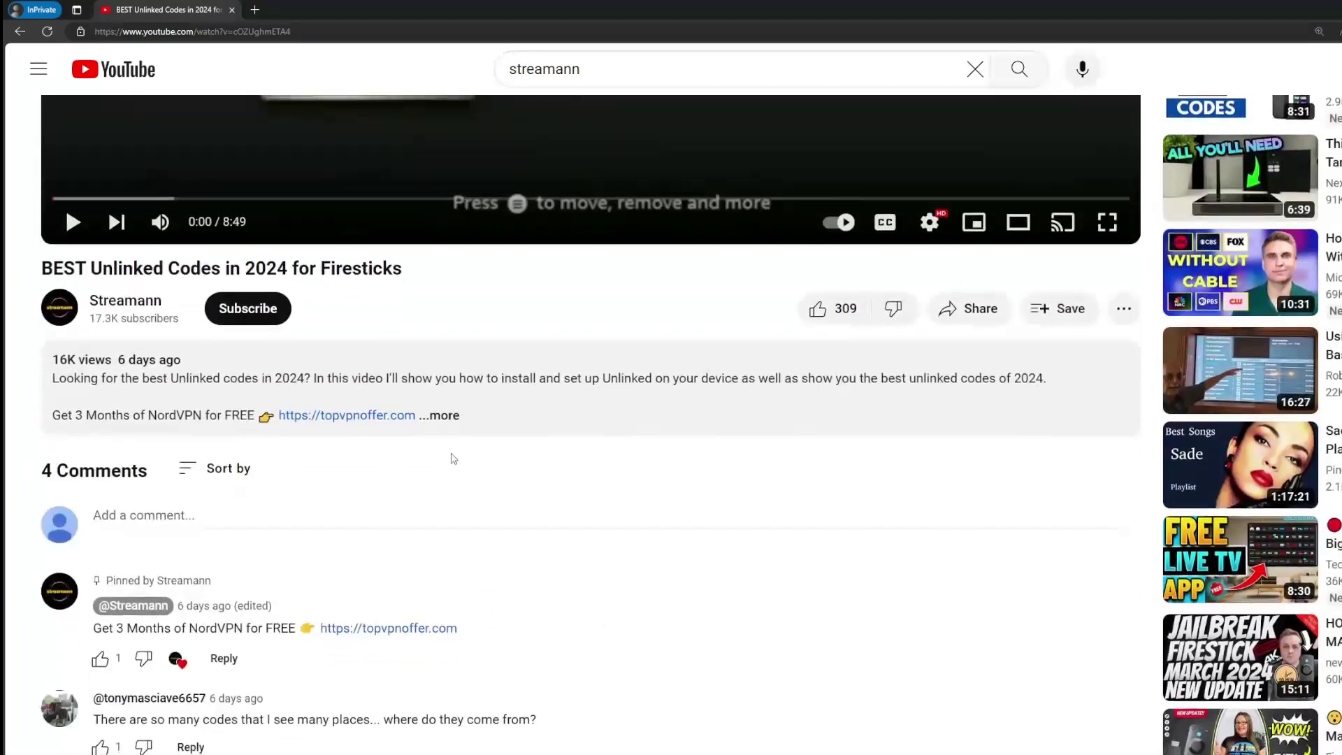
click(444, 415)
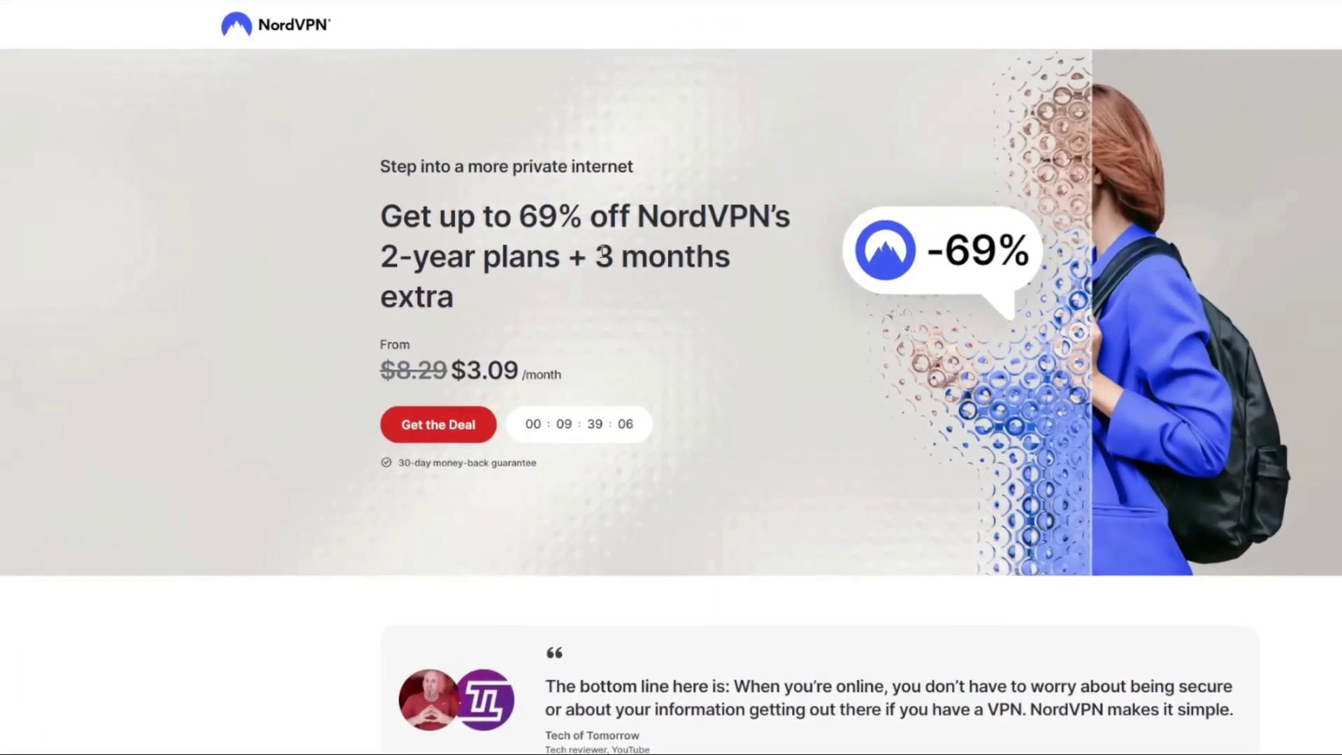
drag(598, 256, 724, 296)
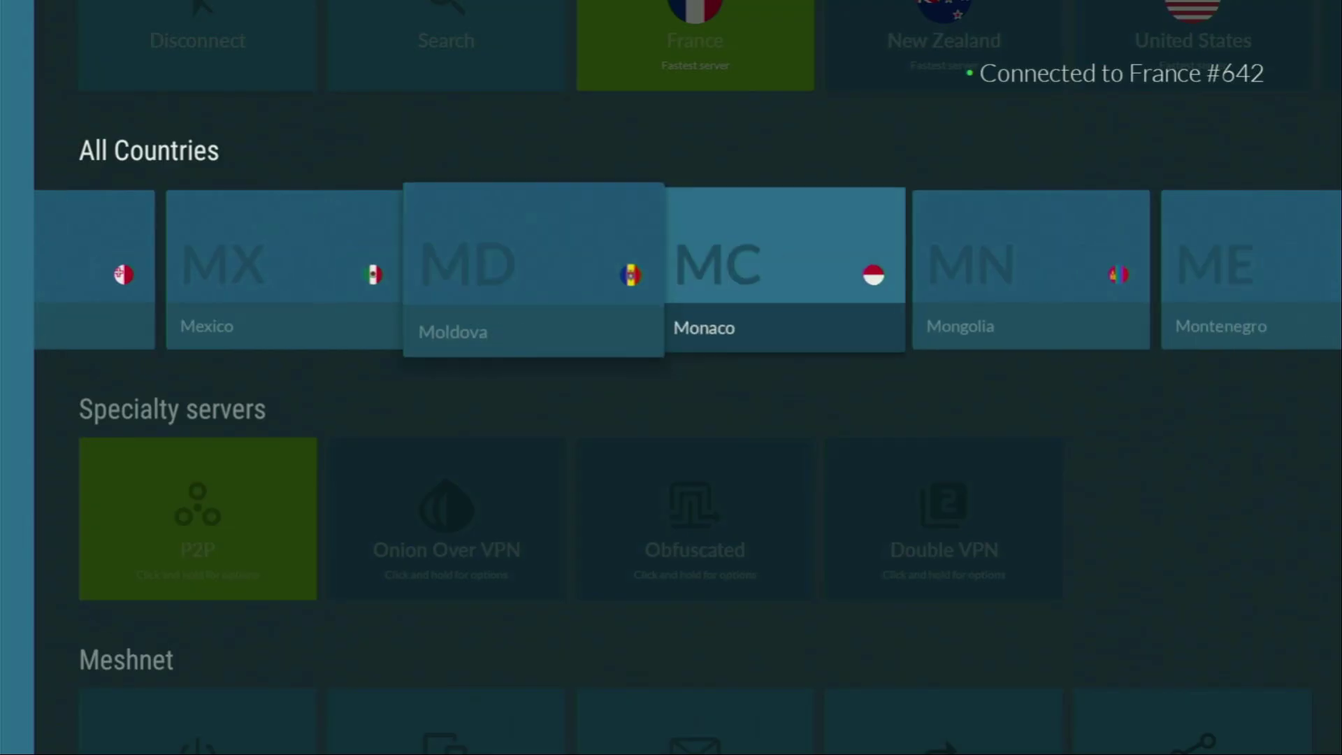
Return to NordVPN on the Fire TV and browse the country list from Monaco through Poland
key(Right)
key(Right)
key(Right)
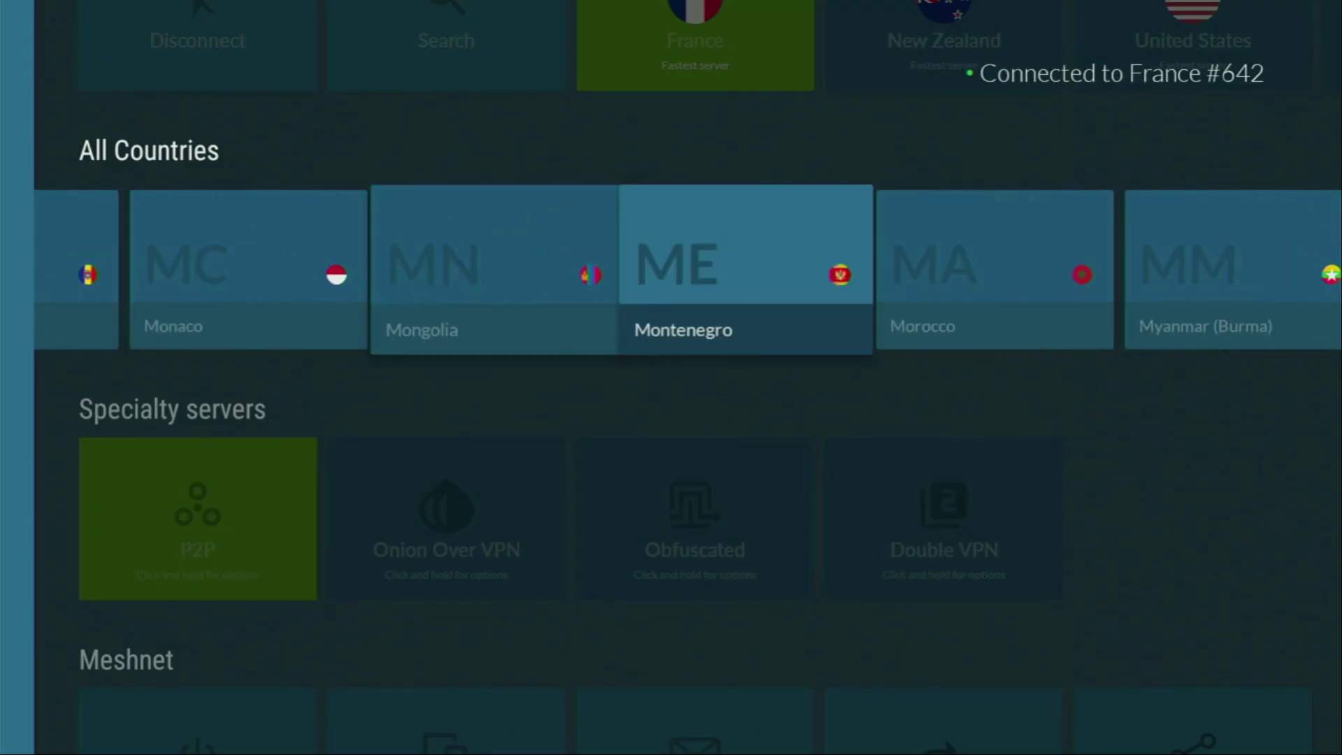
key(Right)
key(Right)
key(Right)
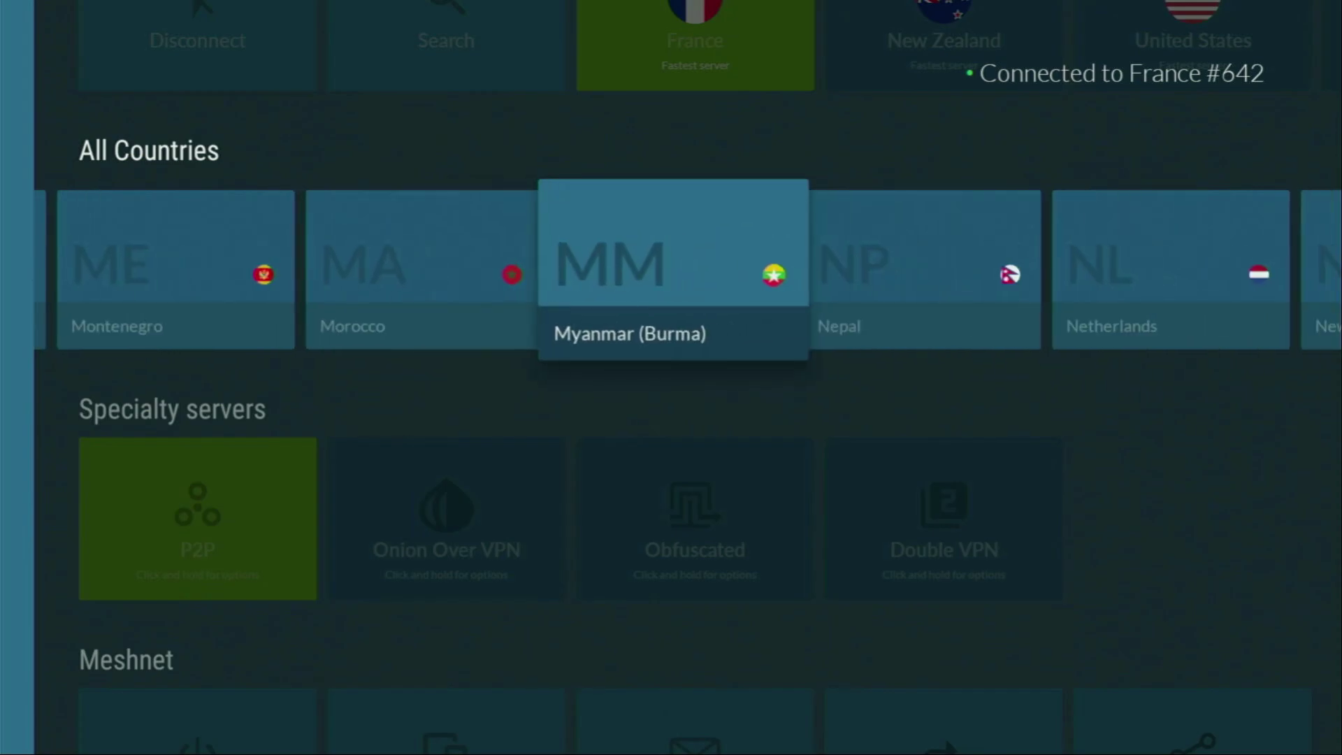
key(Right)
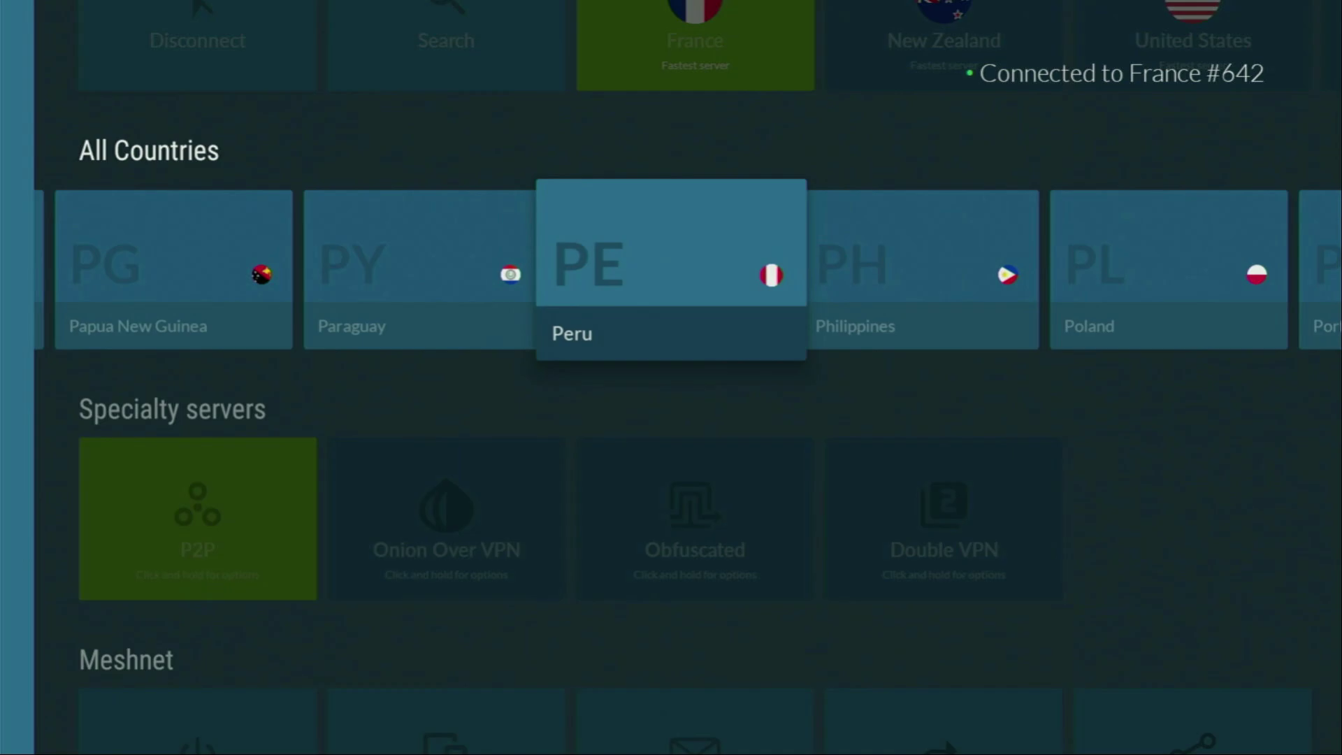
key(Right)
key(Right)
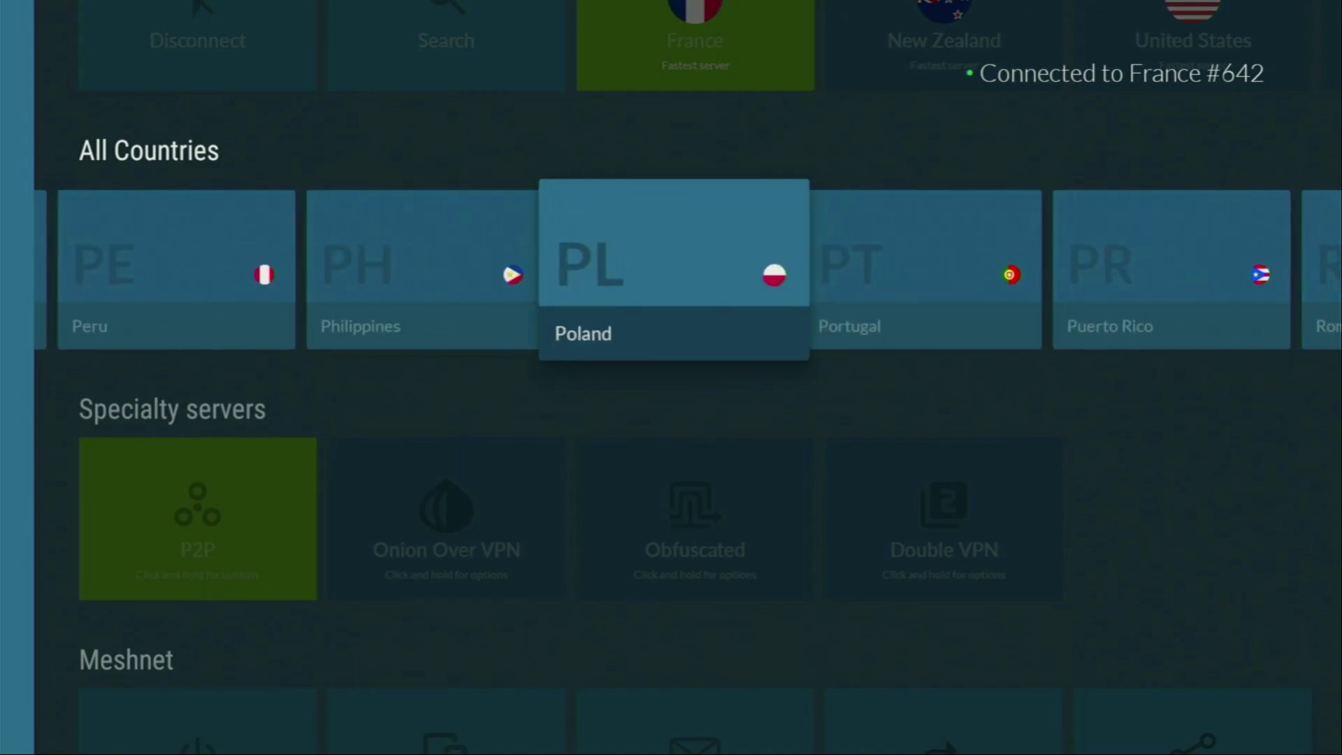
Return to the Fire TV home screen and open Downloader
key(Home)
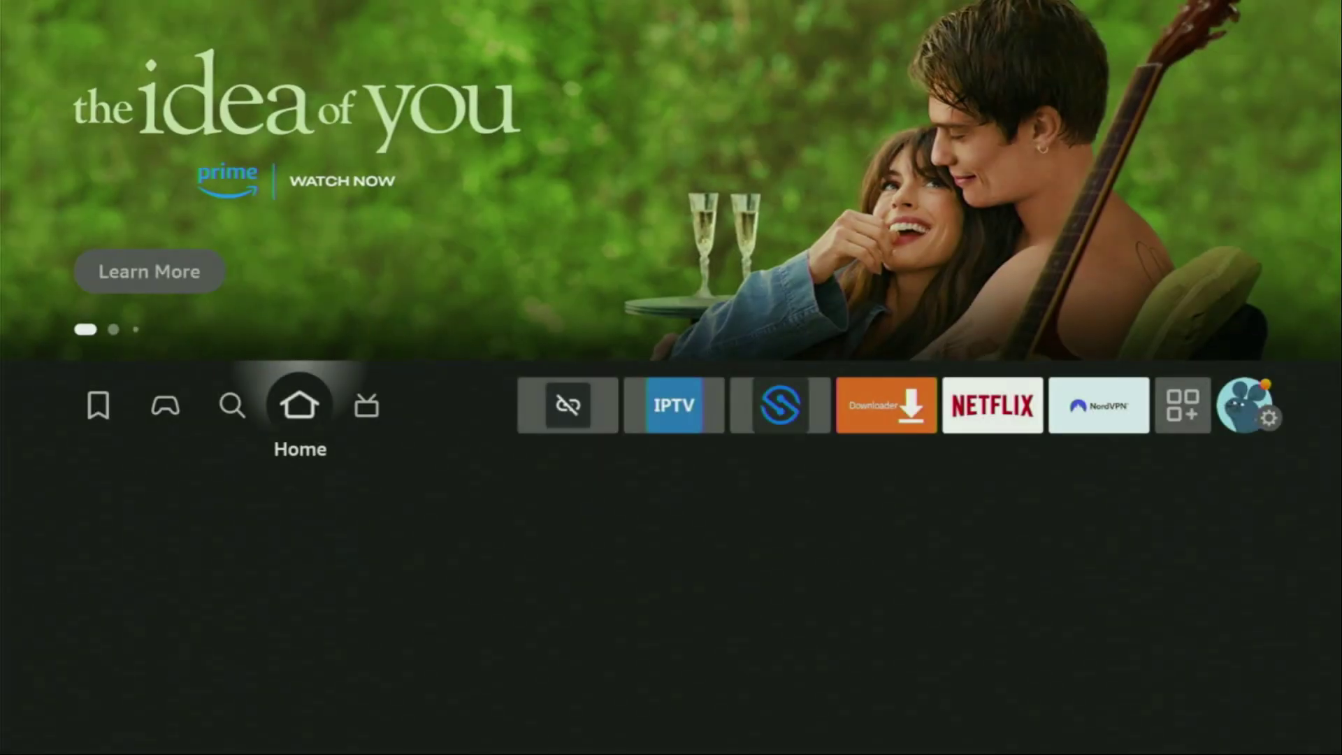
key(Right)
key(Right)
key(Right)
key(Right)
key(Right)
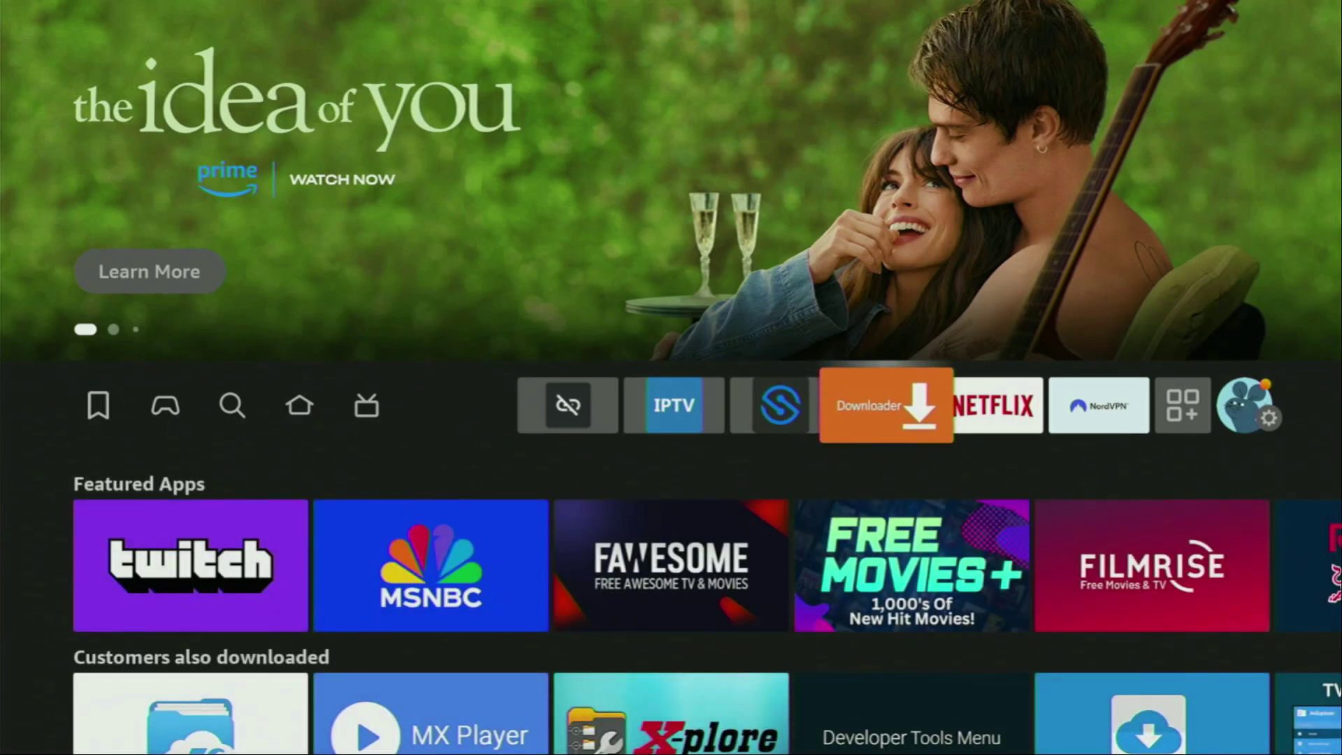
key(Return)
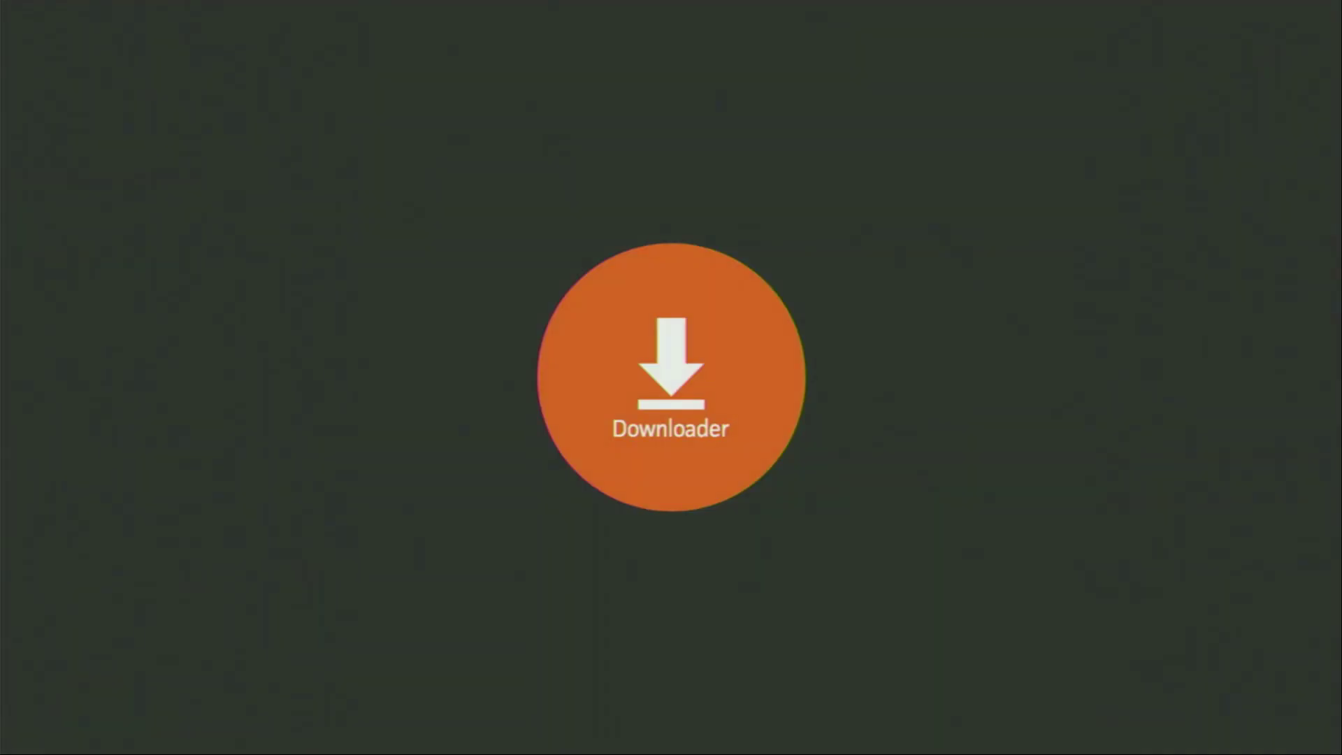
Enter the short code 299336 in the URL field on Downloader's Home page
key(Left)
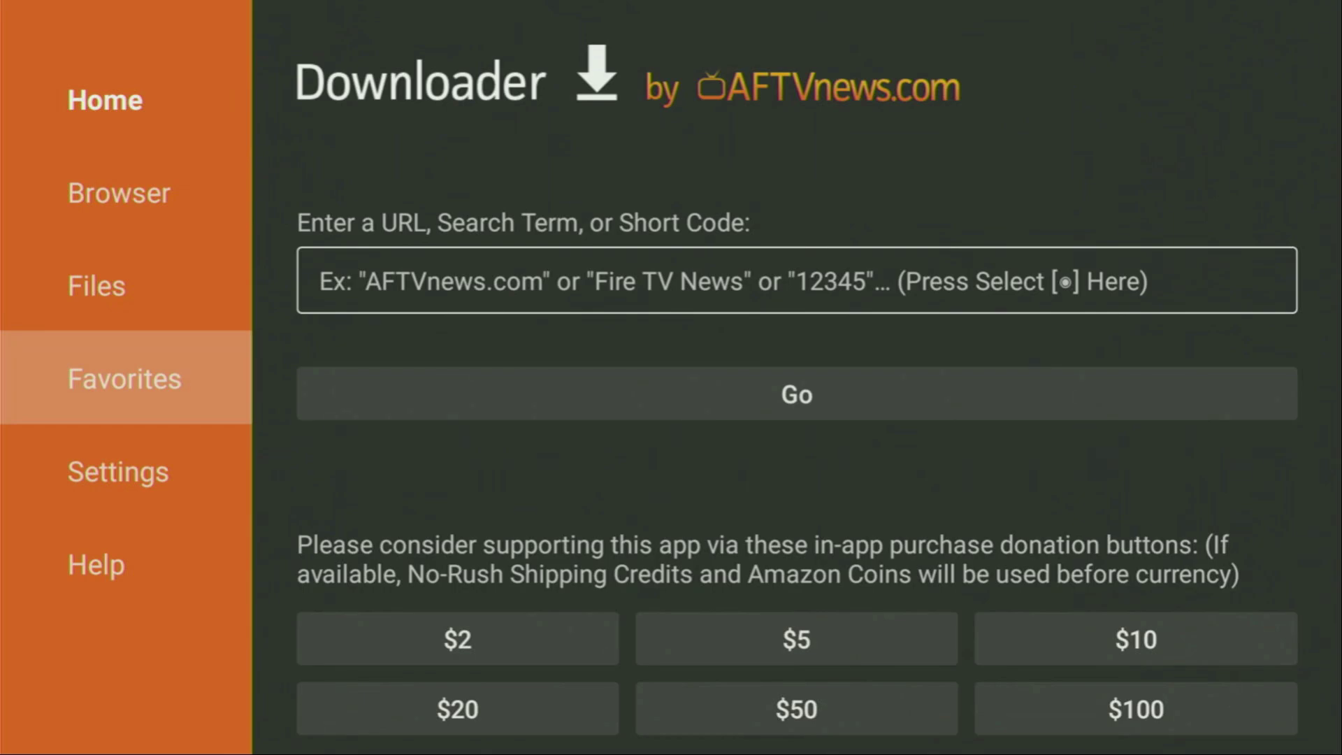
key(Up)
key(Up)
key(Up)
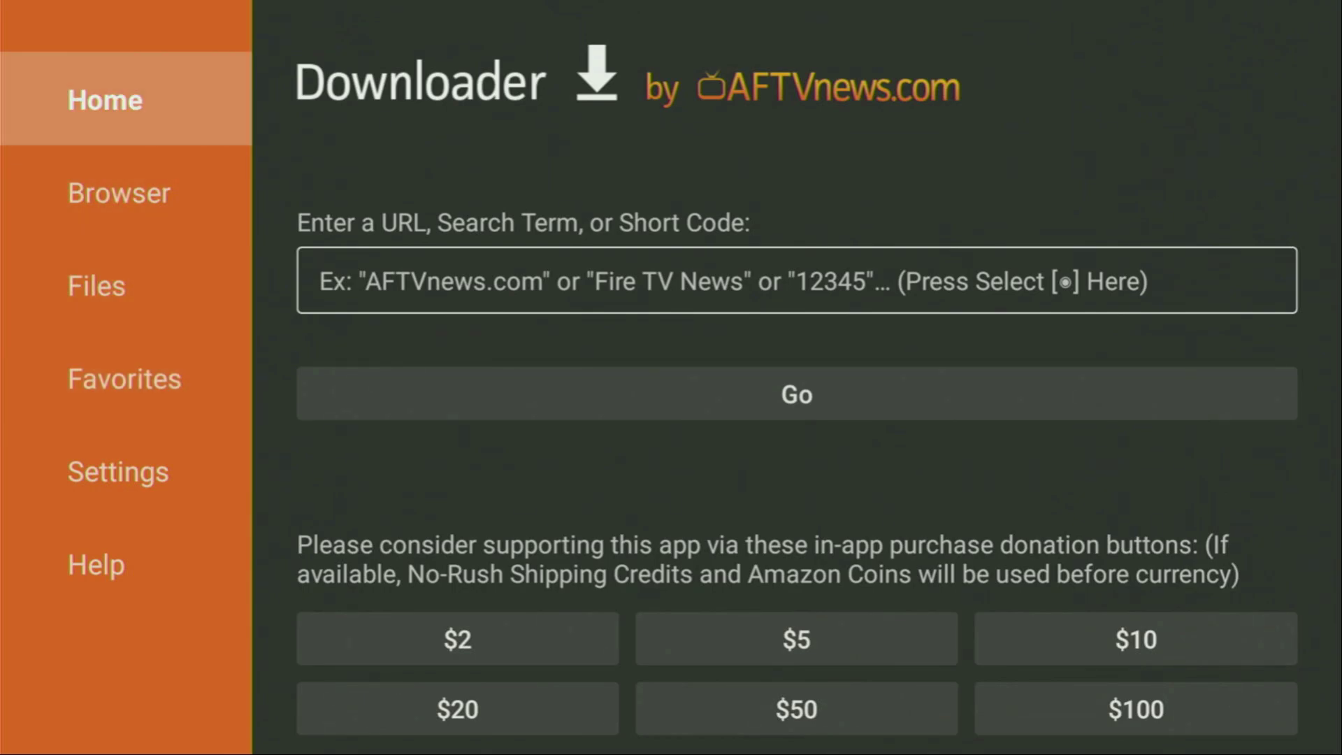
key(Down)
key(Up)
key(Right)
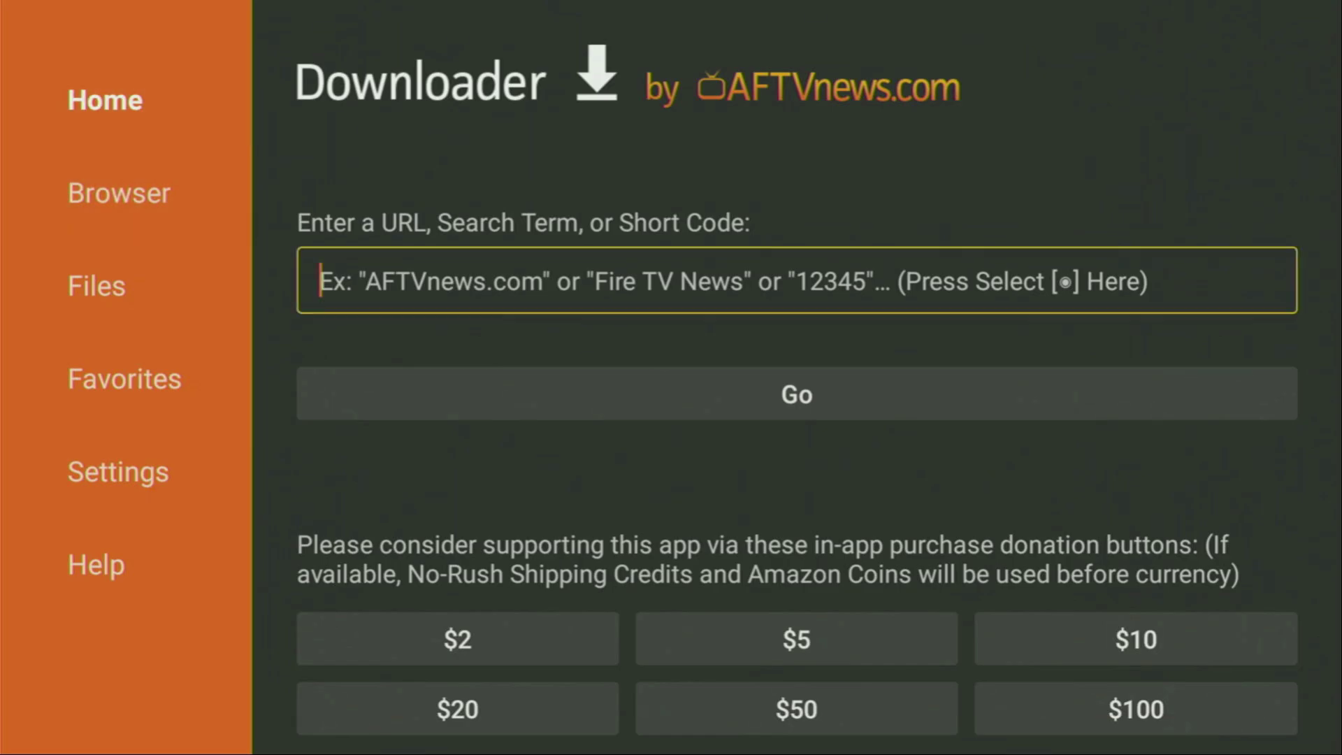
key(Return)
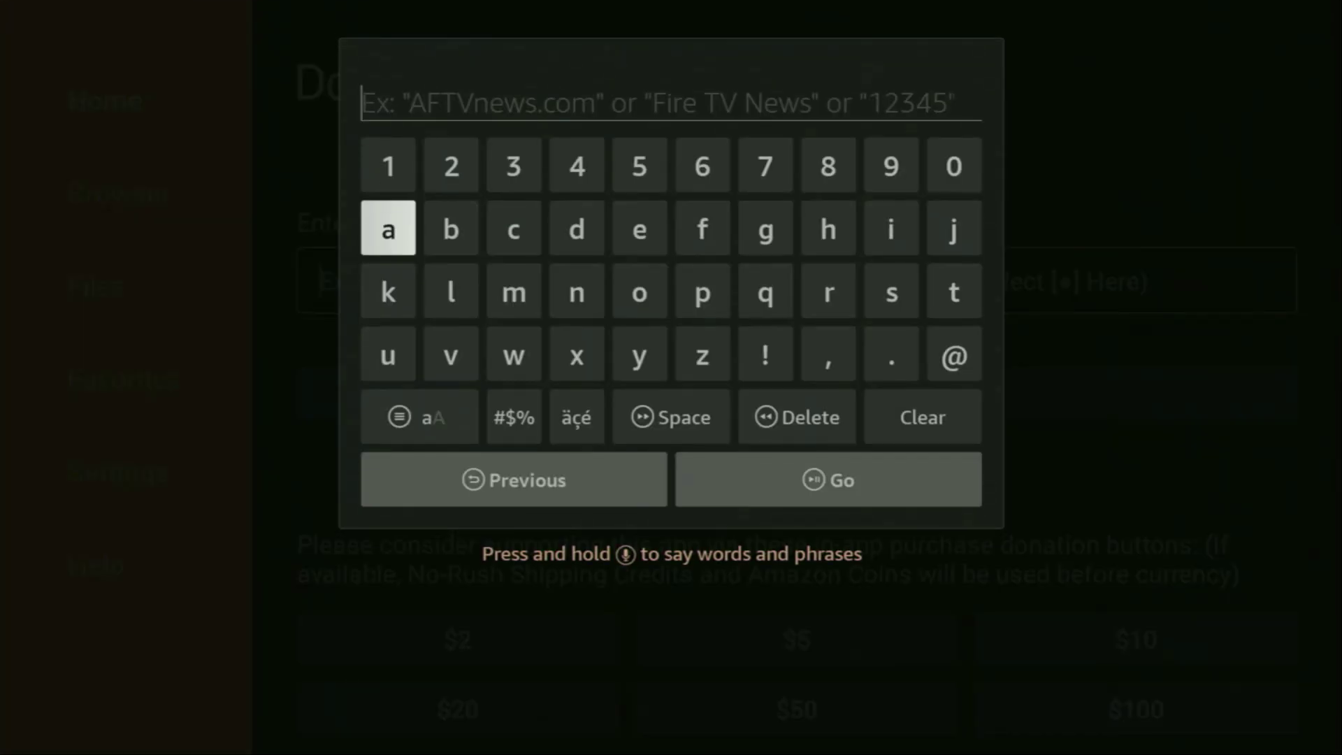
key(Up)
key(Right)
key(Return)
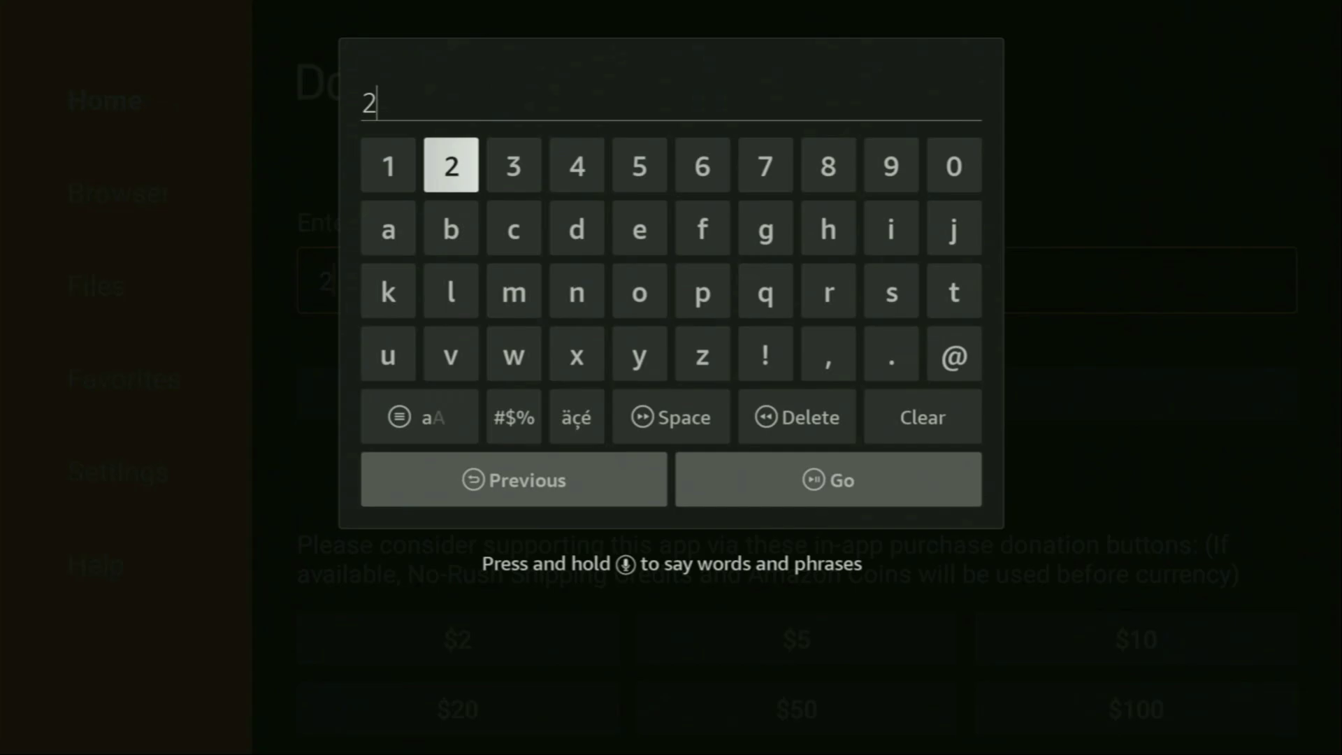
key(Left)
key(Left)
key(Left)
key(Return)
key(Return)
key(Left)
key(Left)
key(Left)
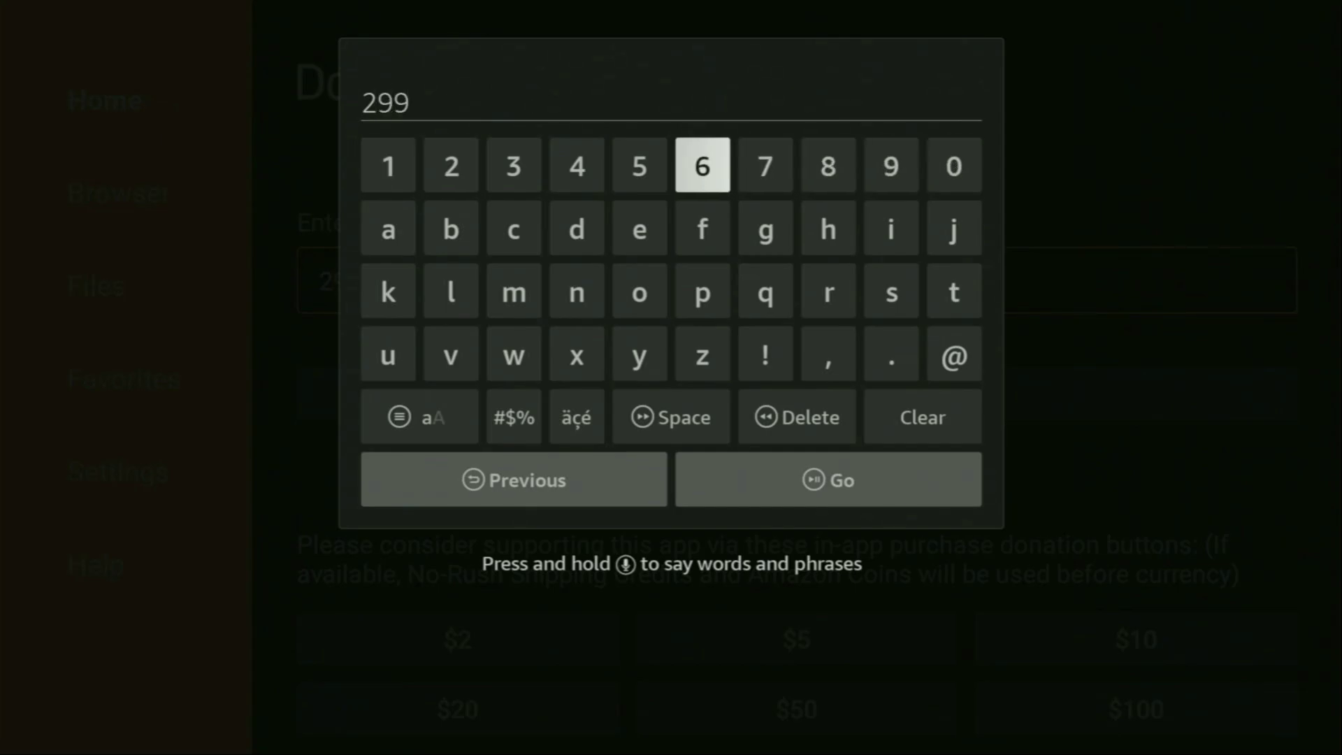
key(Left)
key(Left)
key(Left)
key(Return)
key(Return)
key(Right)
key(Right)
key(Right)
key(Return)
key(Down)
key(Down)
key(Down)
key(Down)
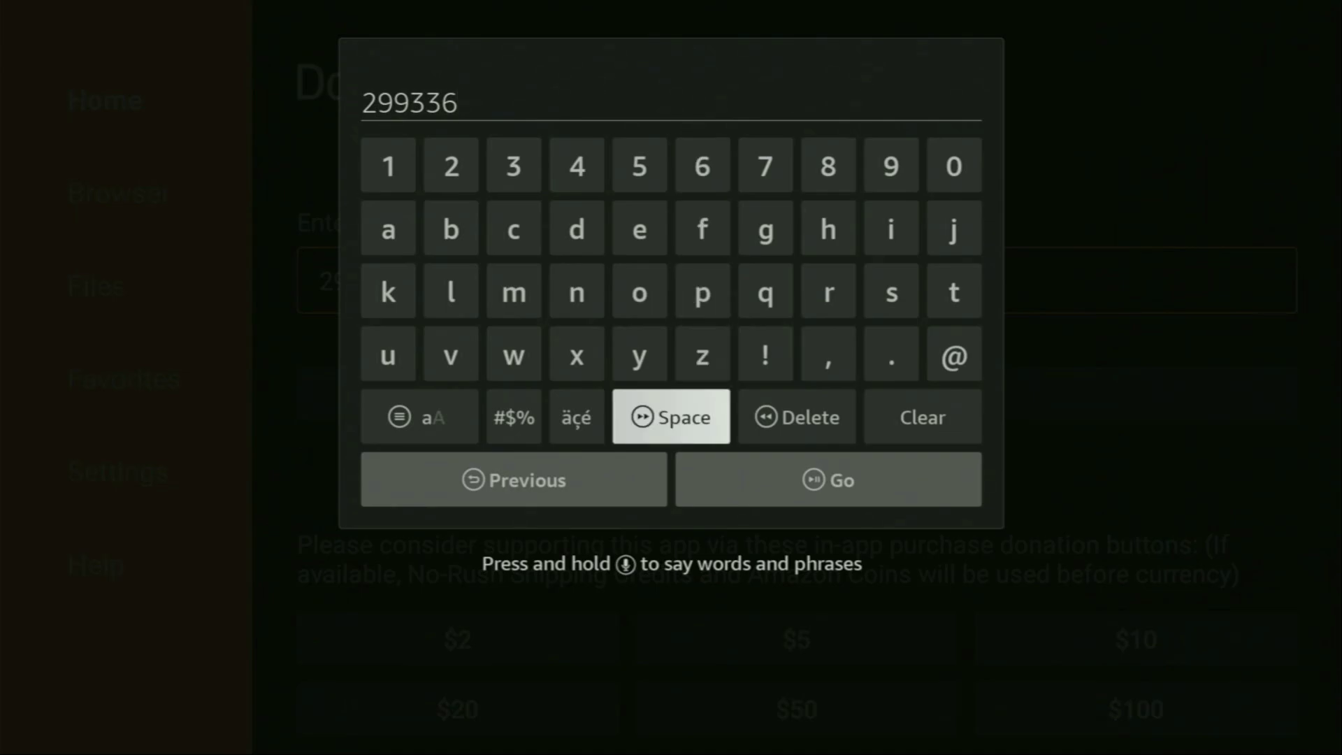
Submit the short code to download the aptv.apk file
key(Down)
key(Right)
key(Return)
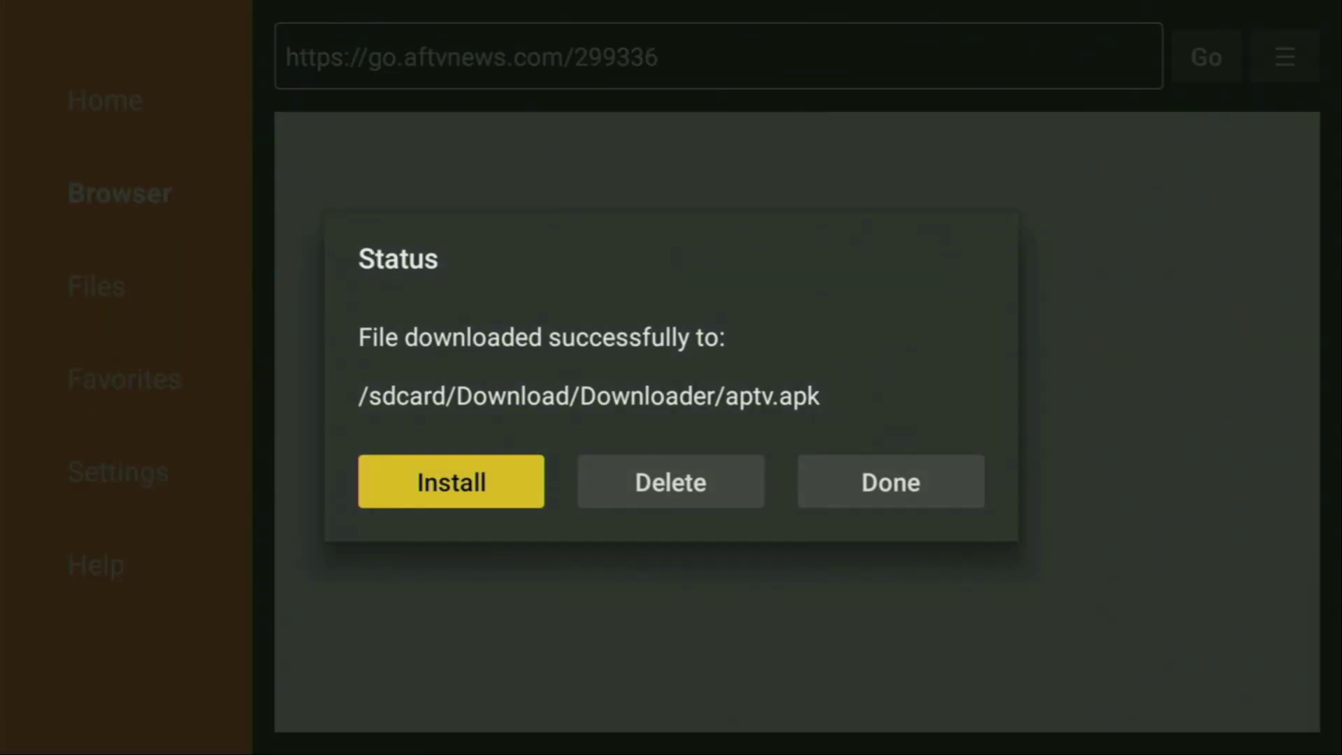
Delete the downloaded aptv.apk file and confirm the deletion
key(Right)
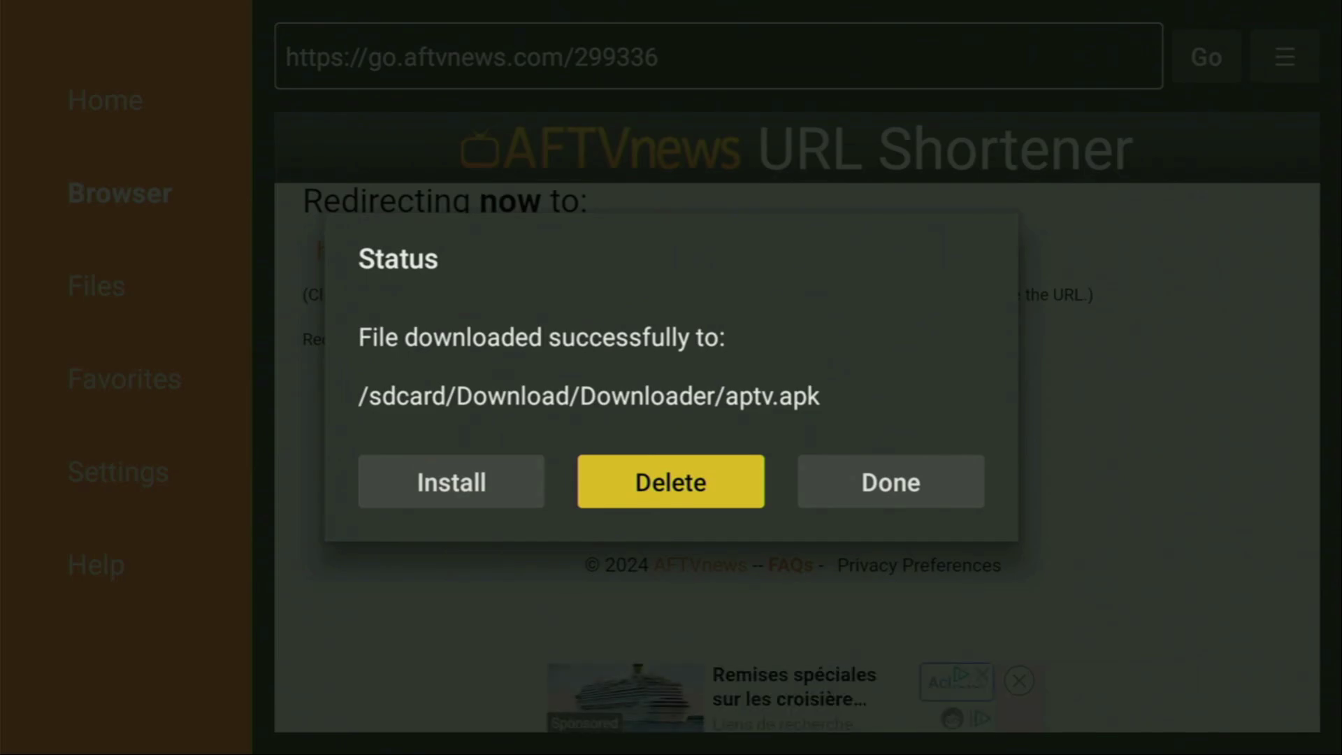
key(Return)
key(Left)
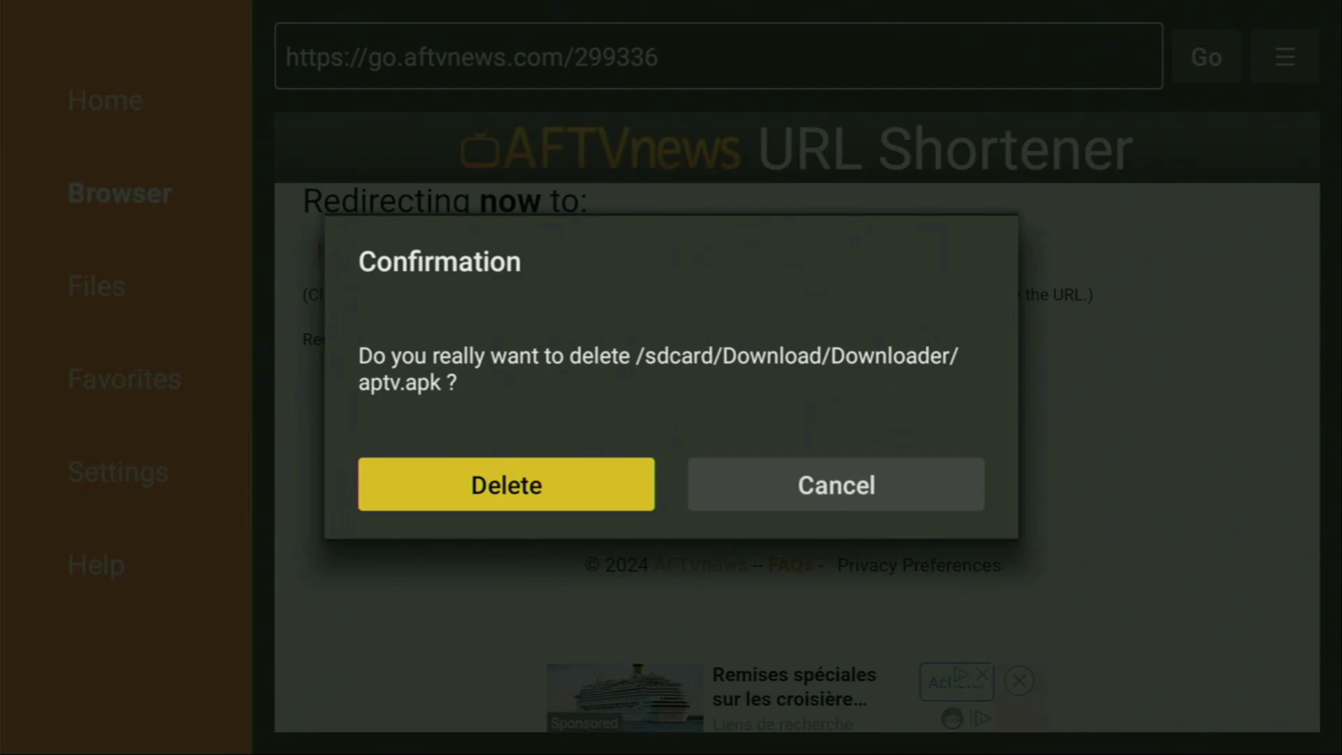
key(Return)
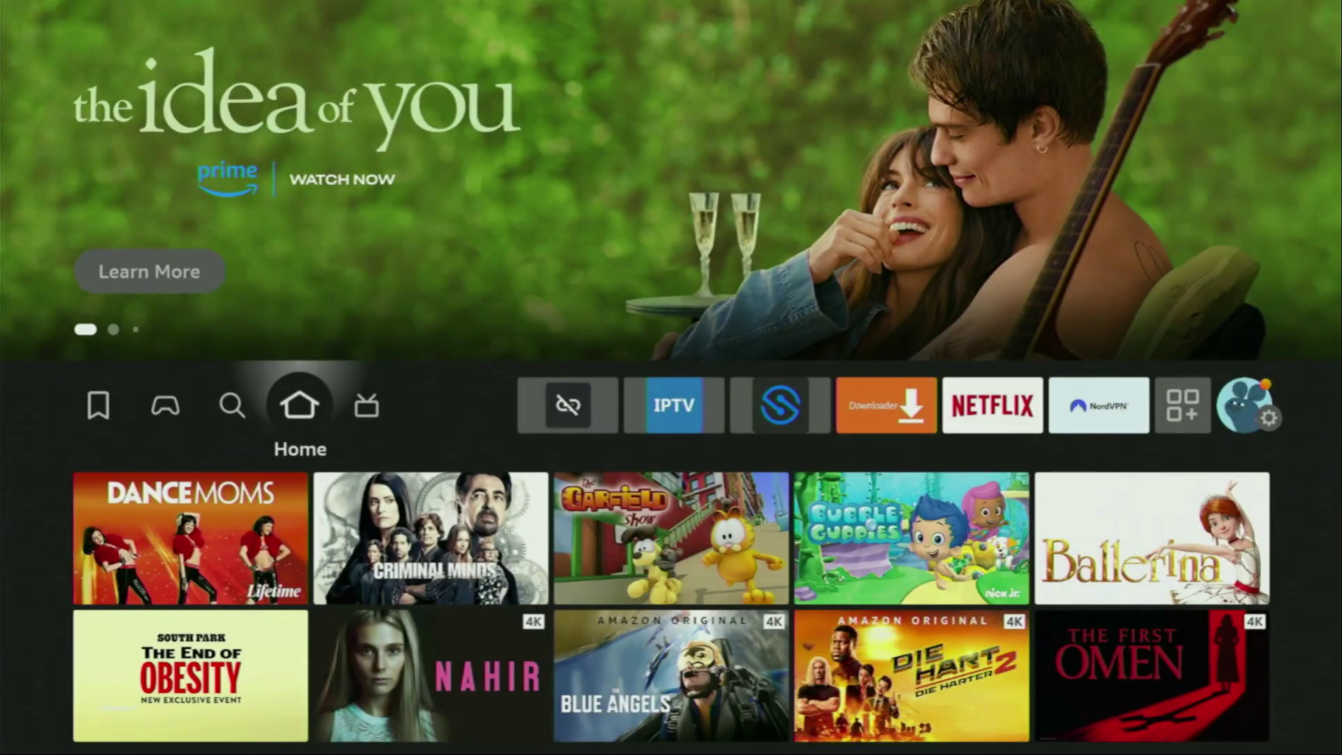
Open Your Apps & Channels from the Fire TV home screen
key(Right)
key(Right)
key(Right)
key(Right)
key(Right)
key(Right)
key(Right)
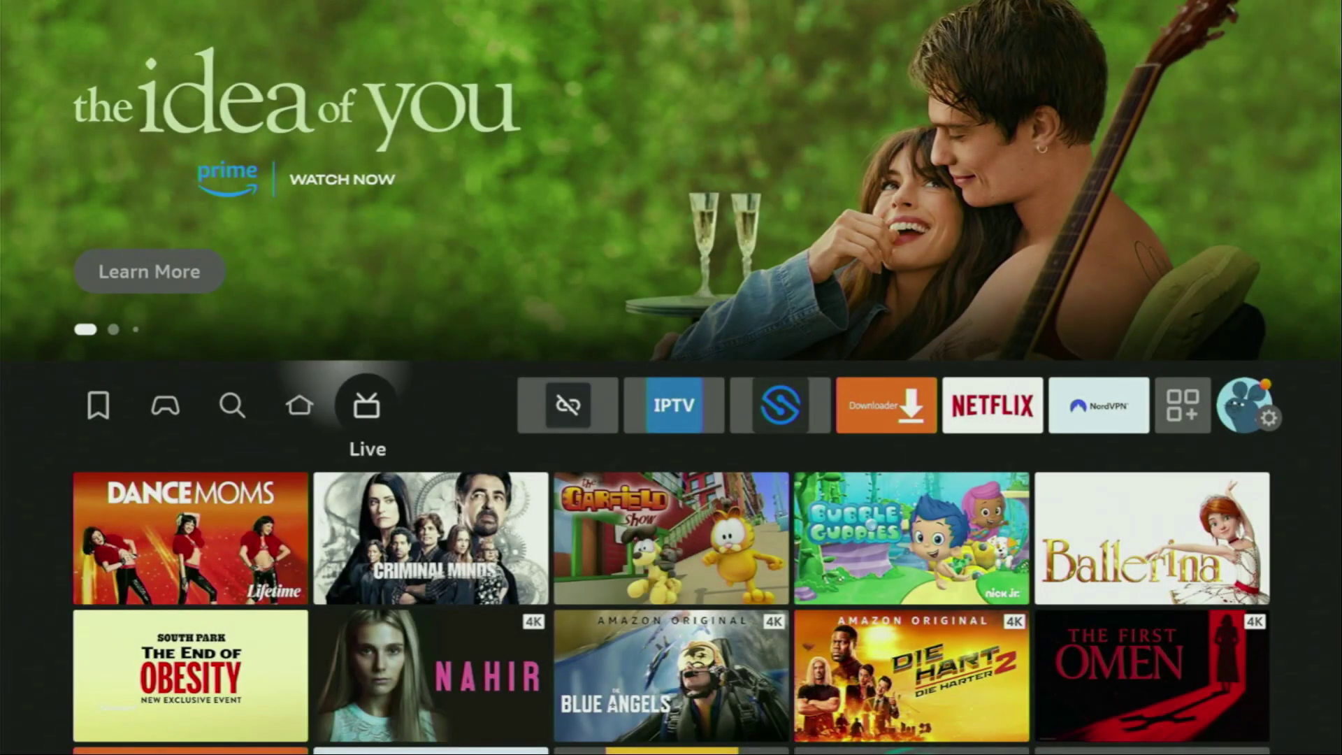
key(Right)
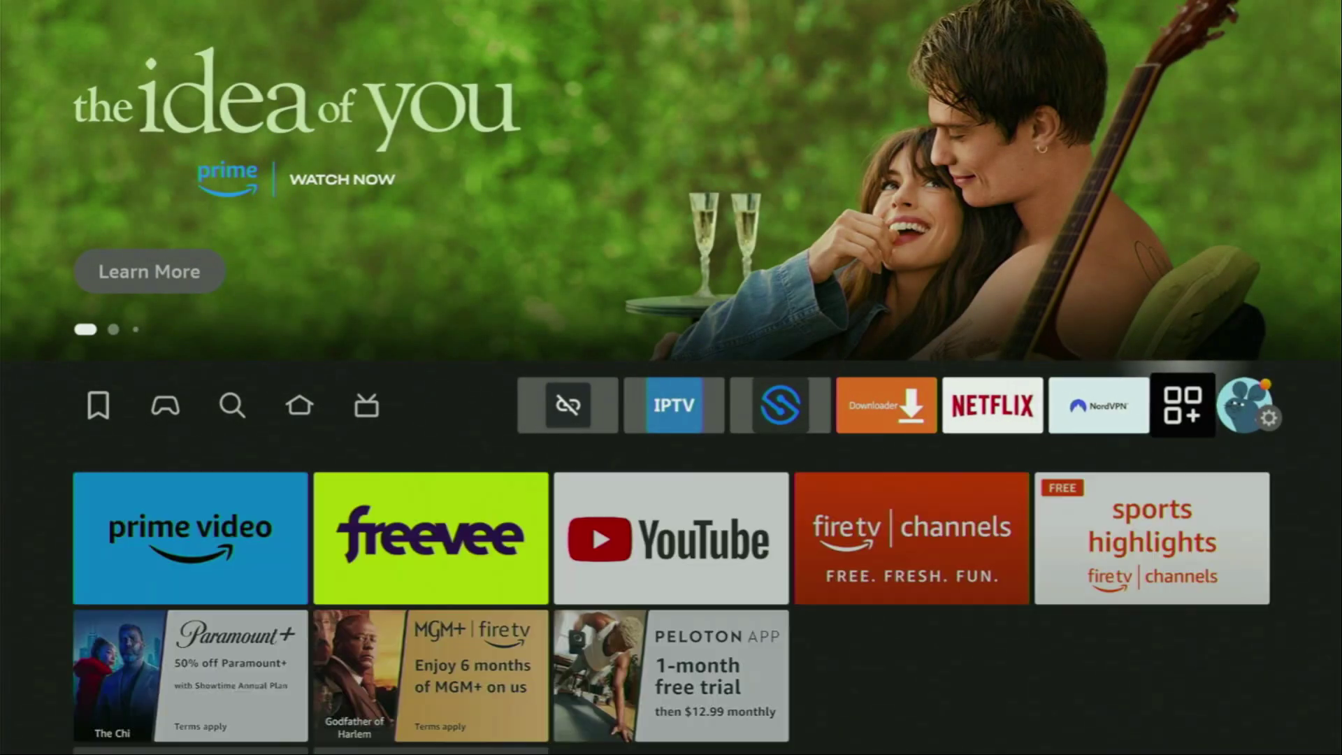
key(Return)
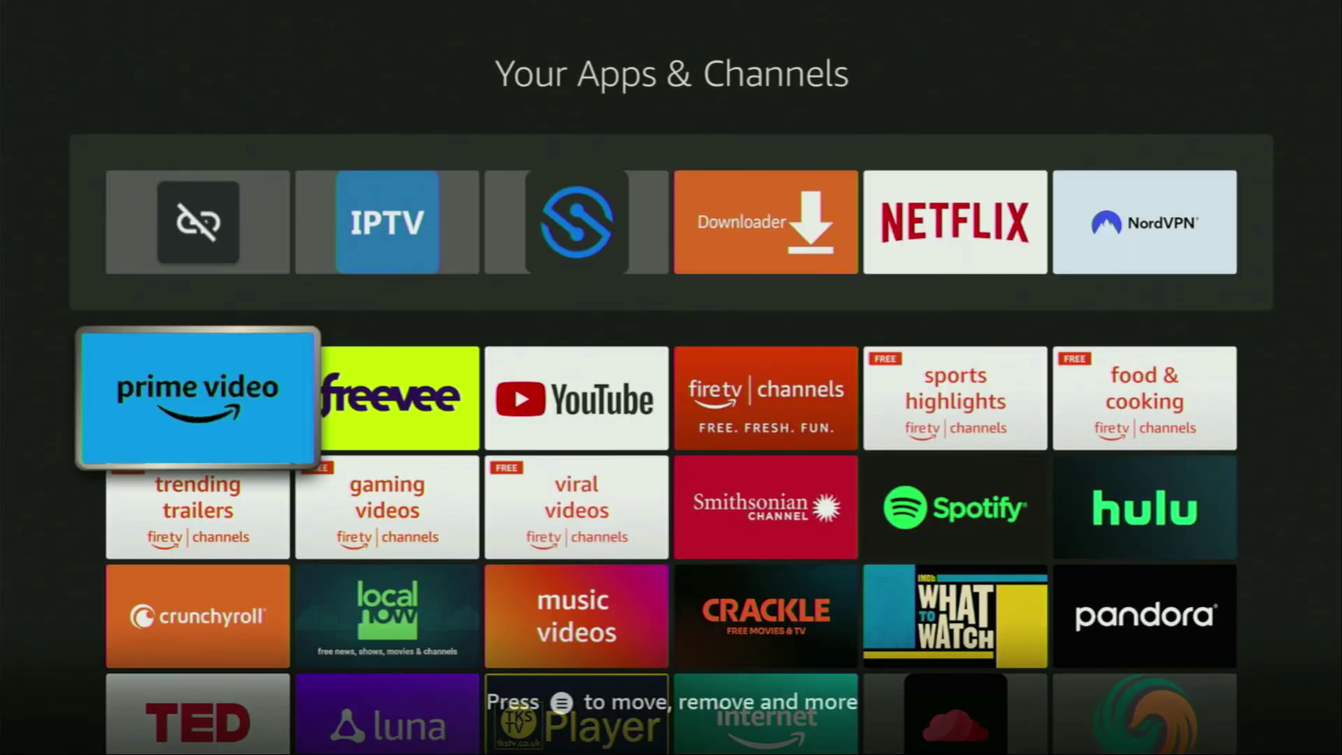
Move Apollo Group TV to the front of Your Apps & Channels
key(Down)
key(Down)
key(Down)
key(Down)
key(Right)
key(Right)
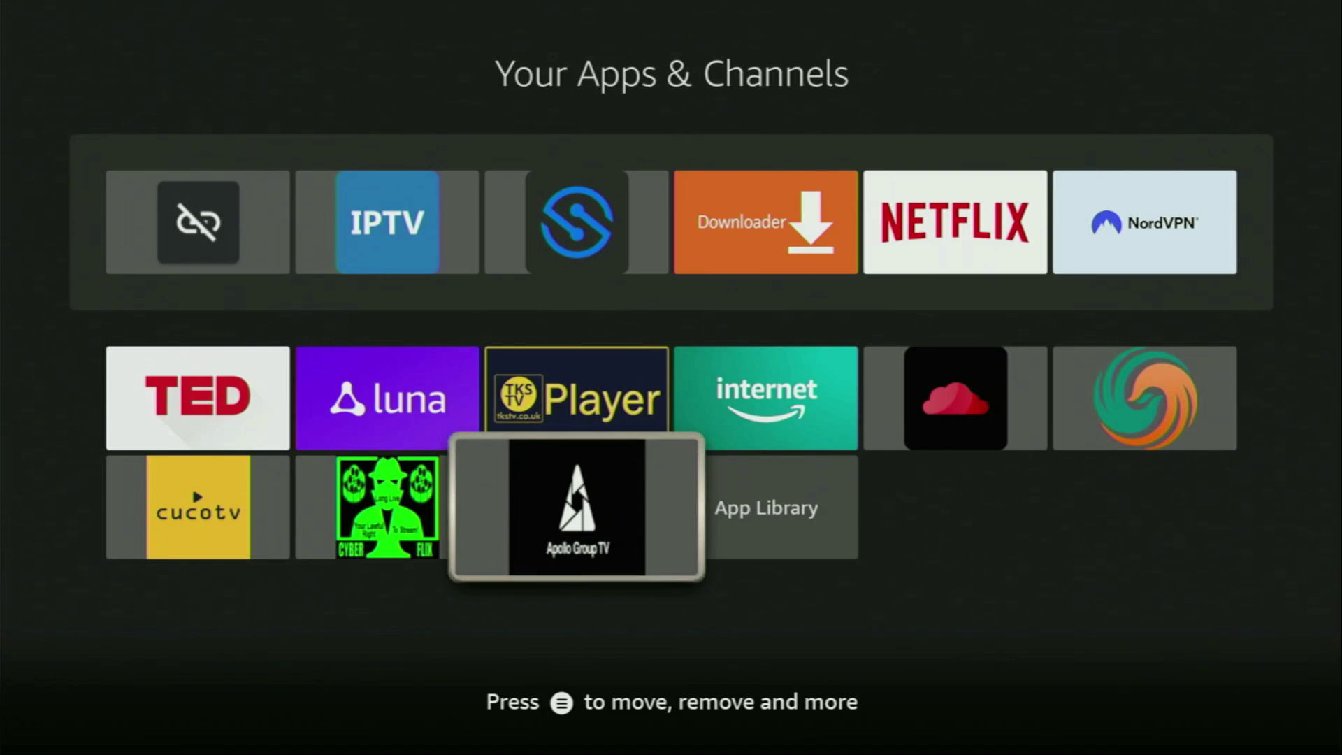
key(Menu)
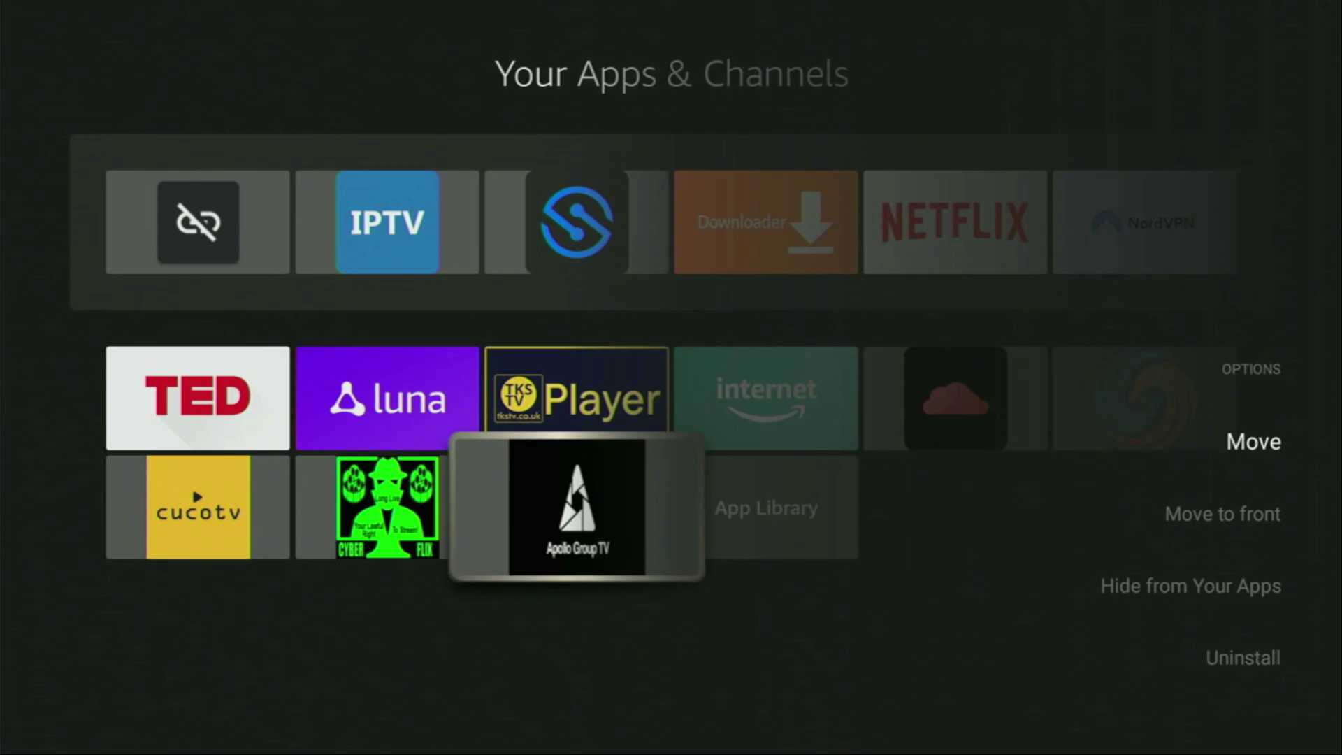
key(Down)
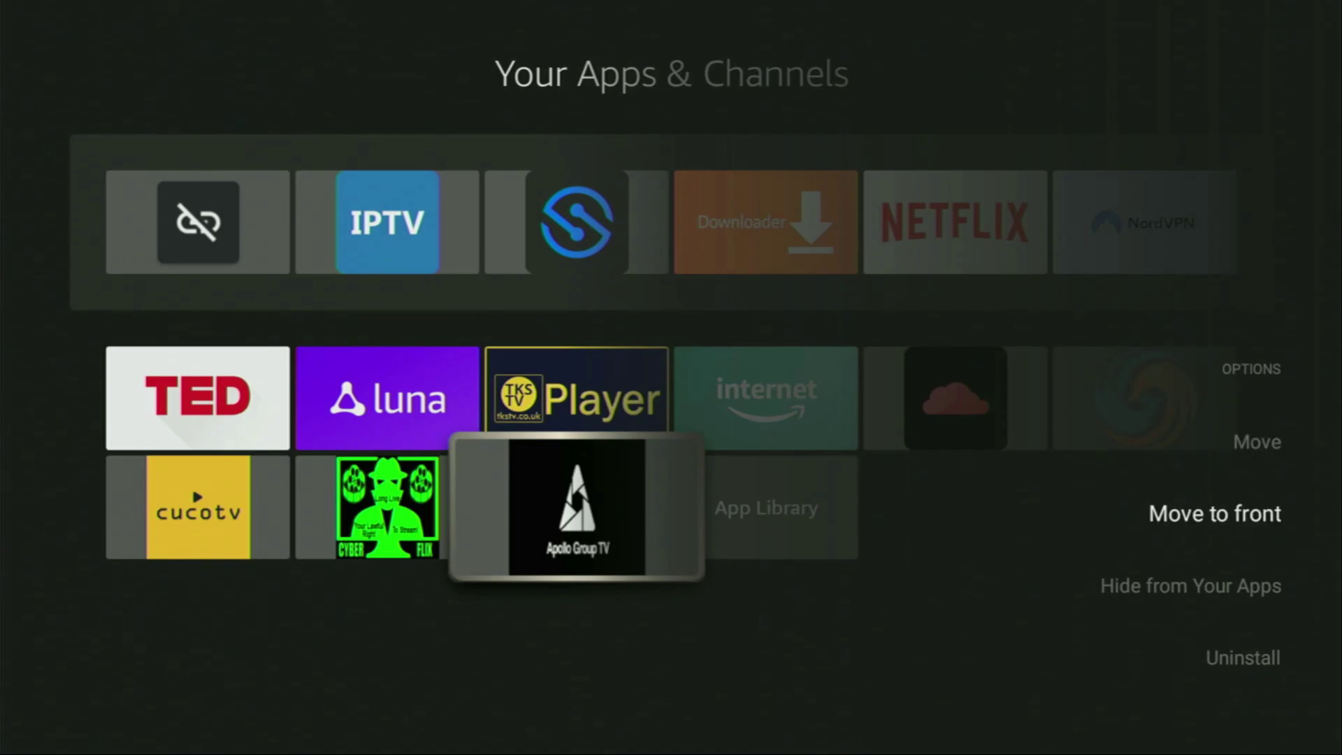
key(Return)
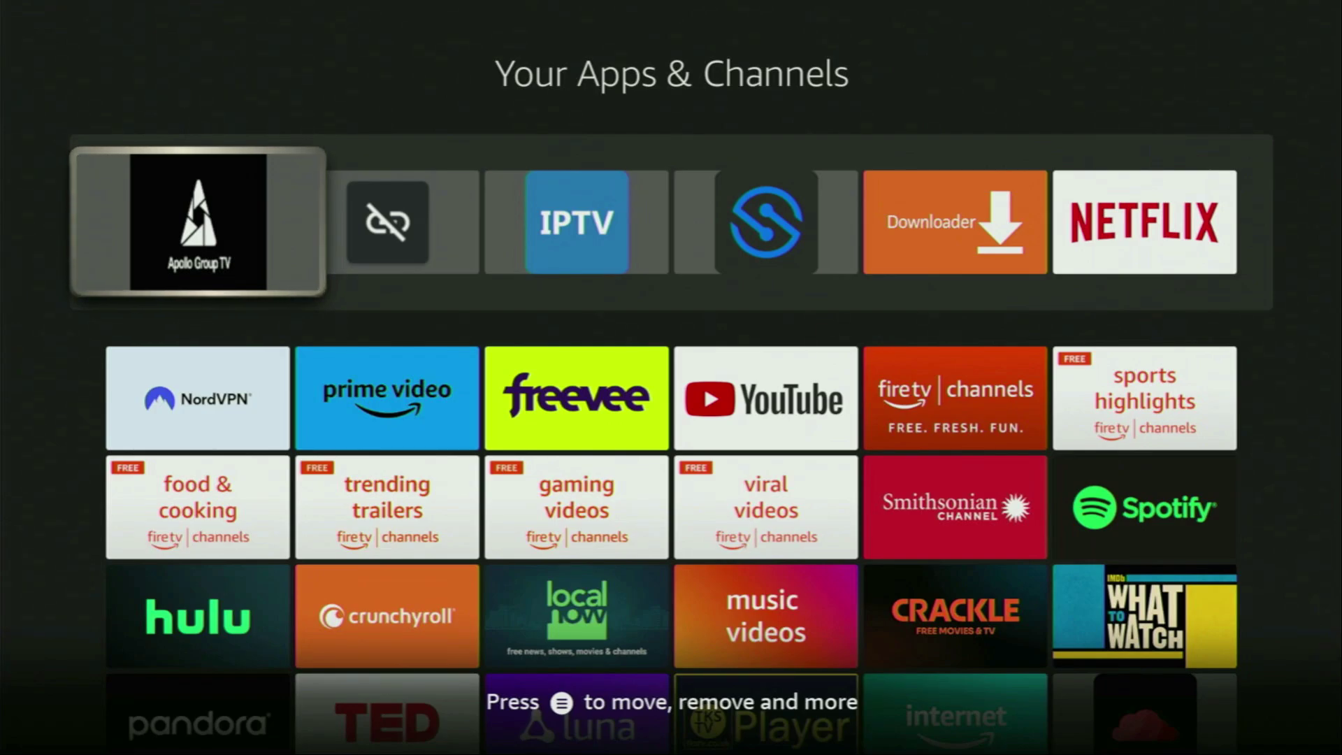
key(Down)
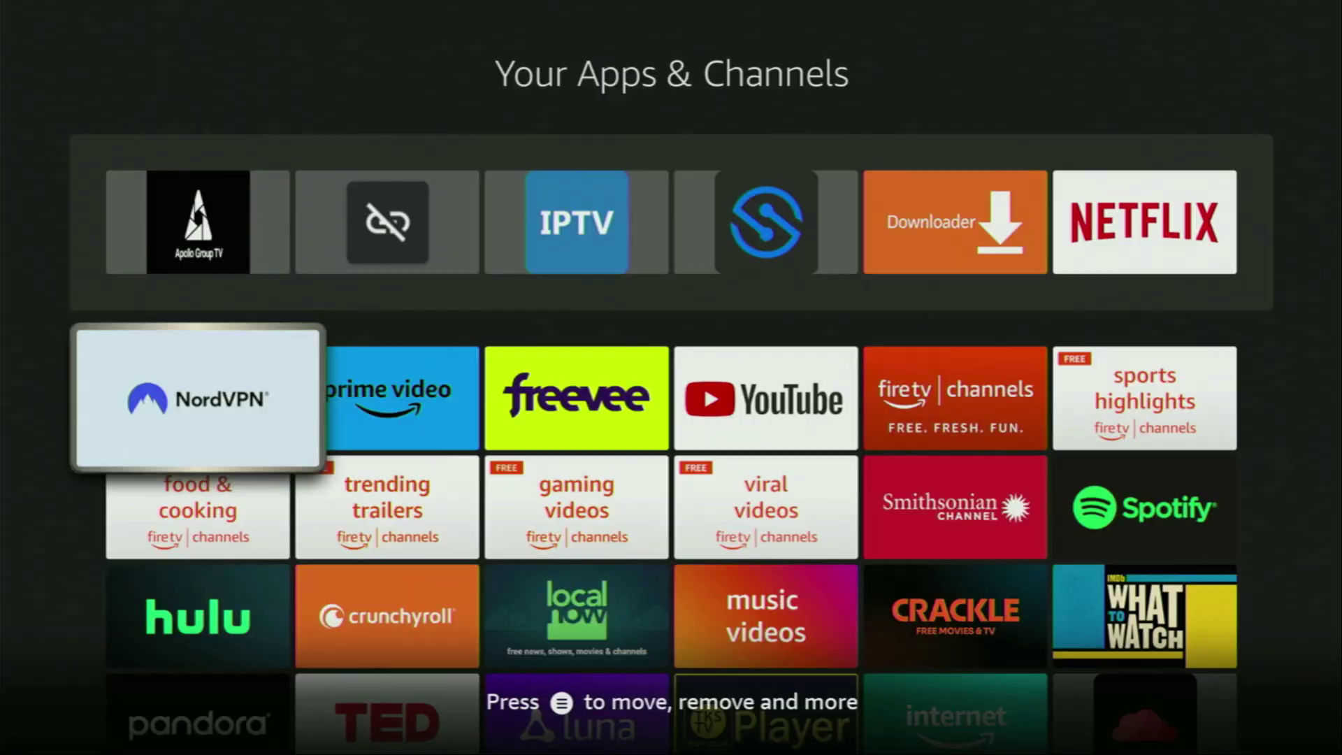
Switch to the YouTube video in the browser and expand its description
key(Escape)
scroll(598, 662, down, 7)
click(451, 419)
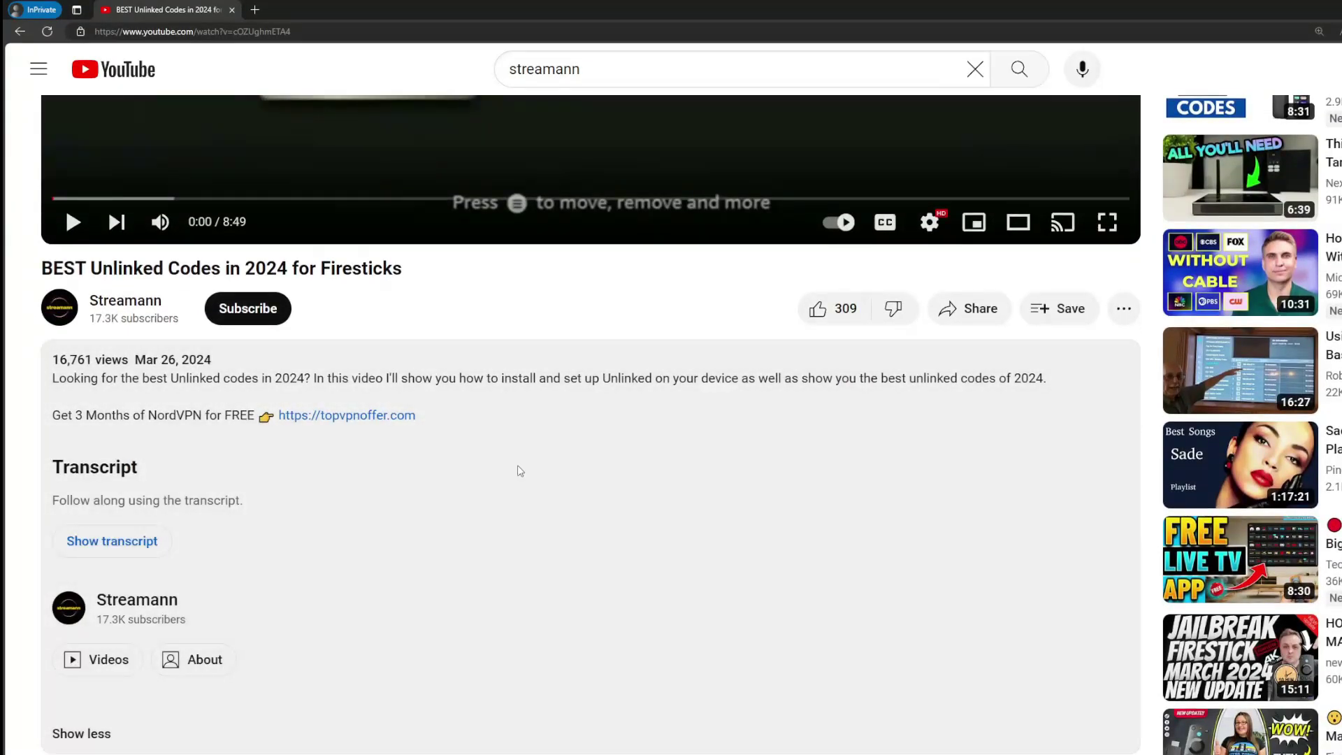
Open the topvpnoffer.com link from the pinned comment under the video
scroll(336, 459, down, 5)
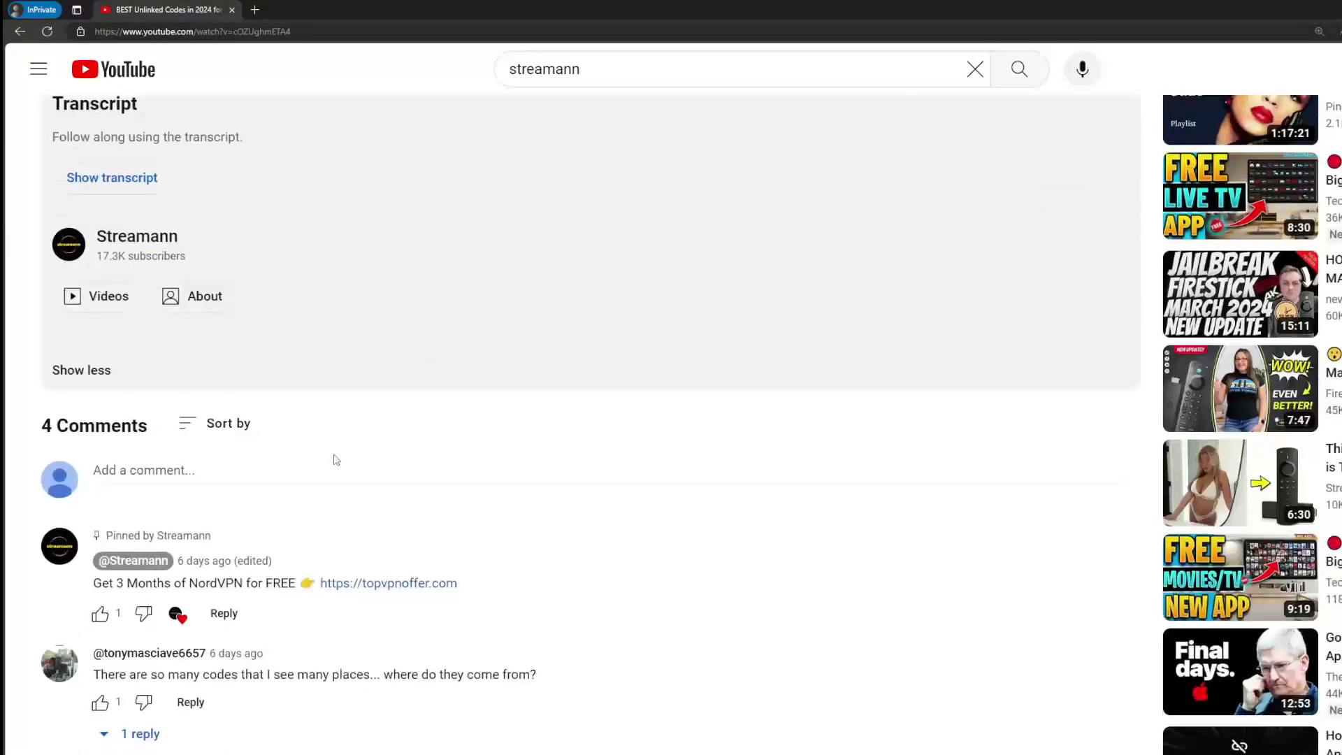
drag(482, 582, 321, 583)
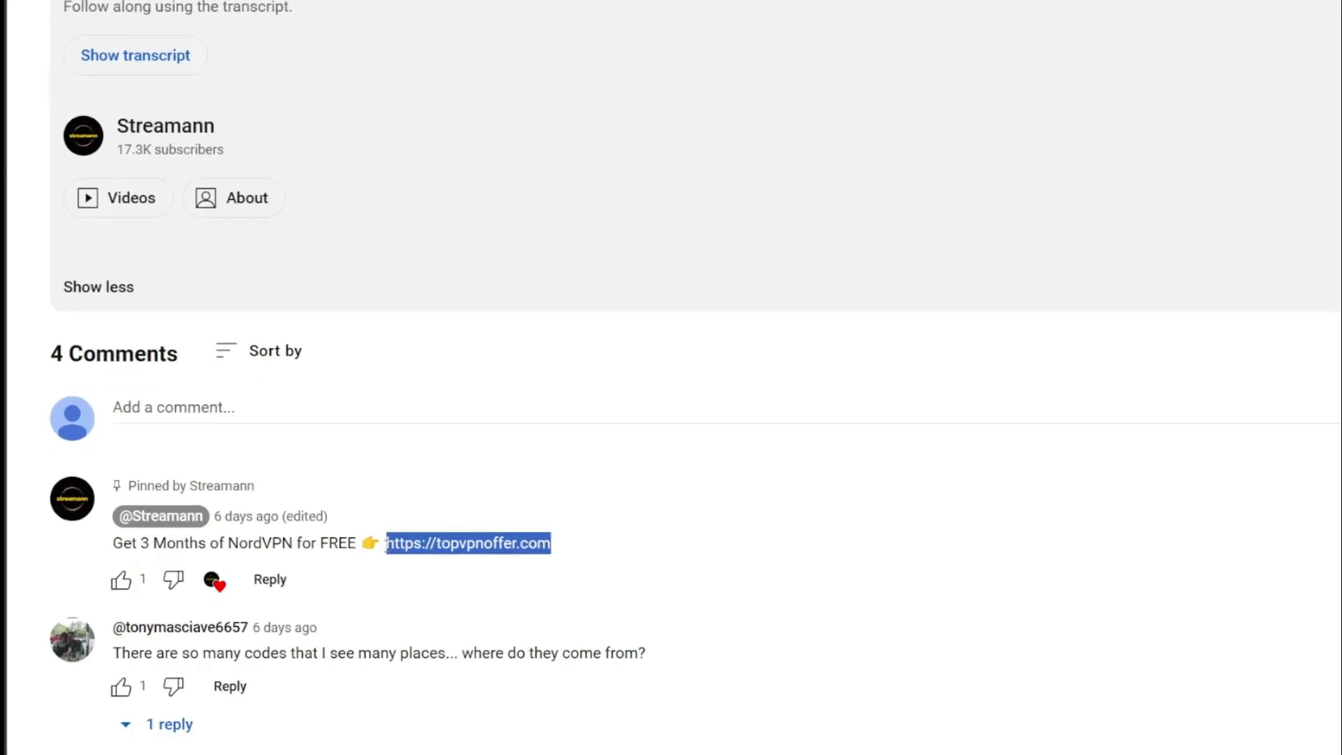
click(503, 543)
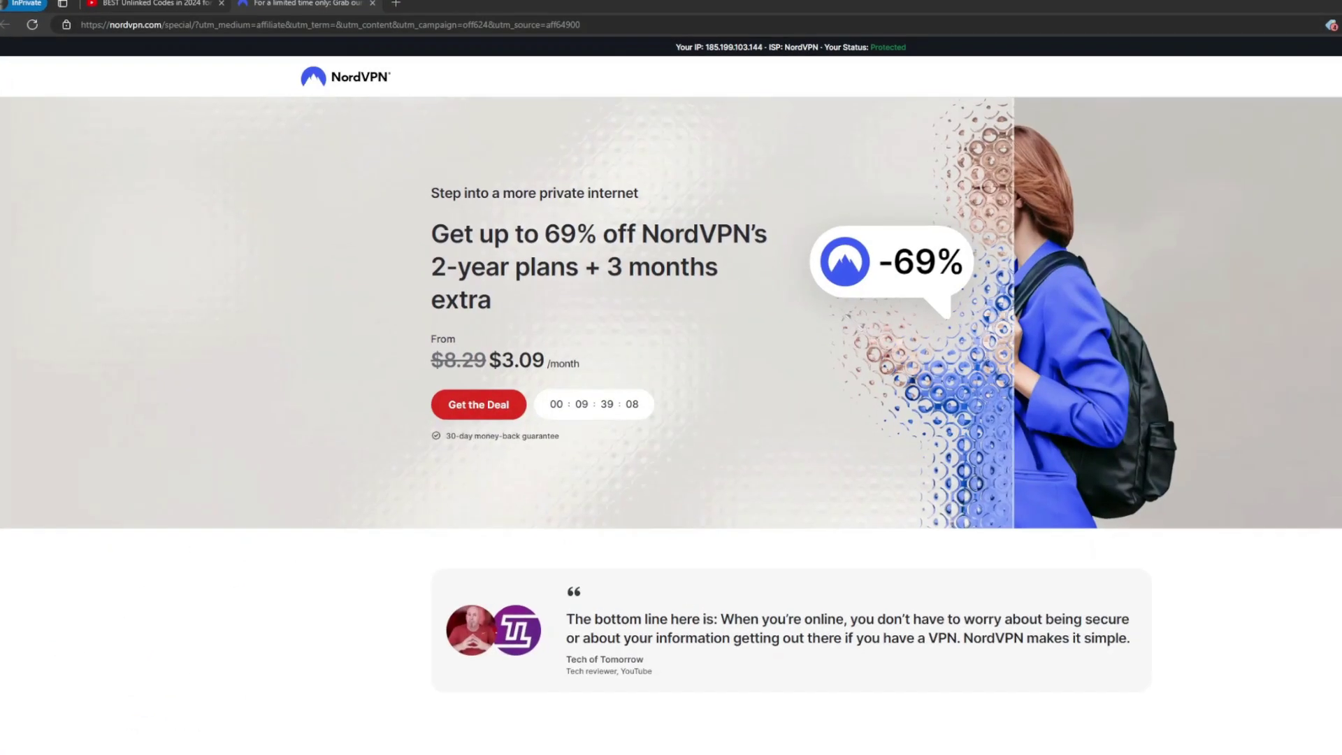